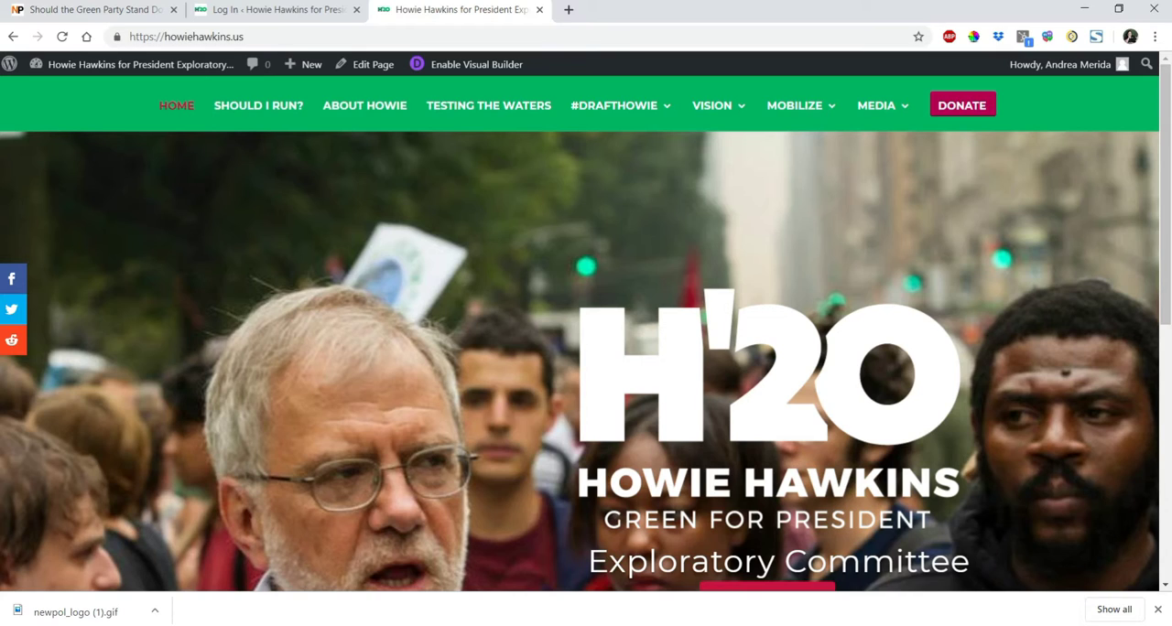
Open the campaign site's Press Coverage page and look through the recent press entries.
mouse_move(877, 108)
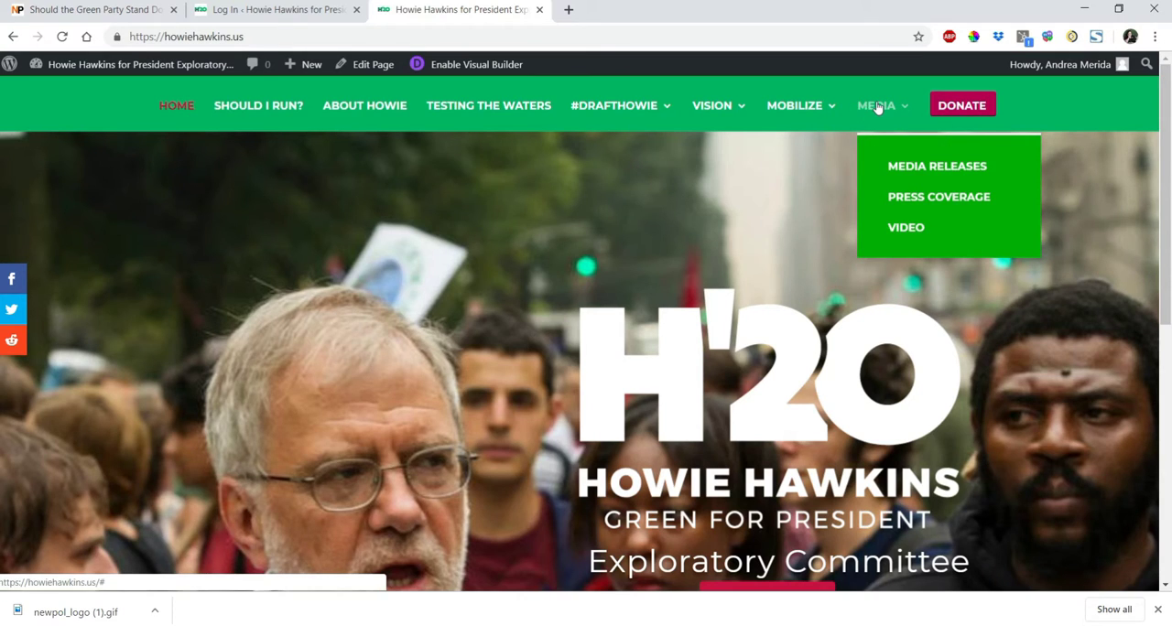
click(897, 203)
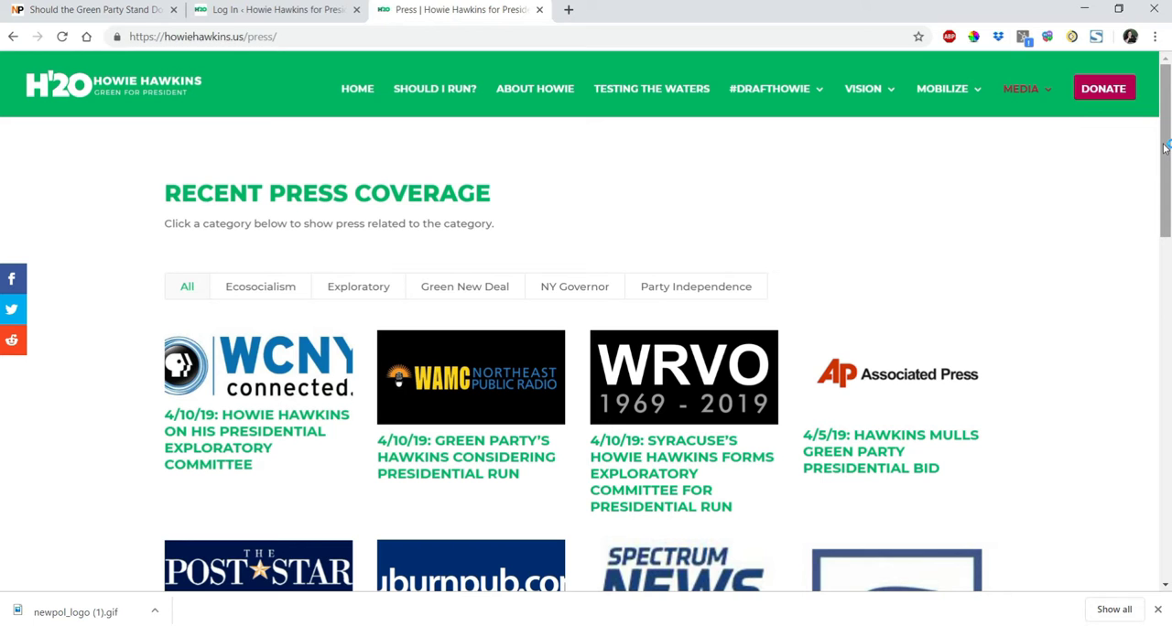
mouse_move(1165, 146)
mouse_down()
mouse_move(1169, 261)
mouse_move(1142, 145)
mouse_up()
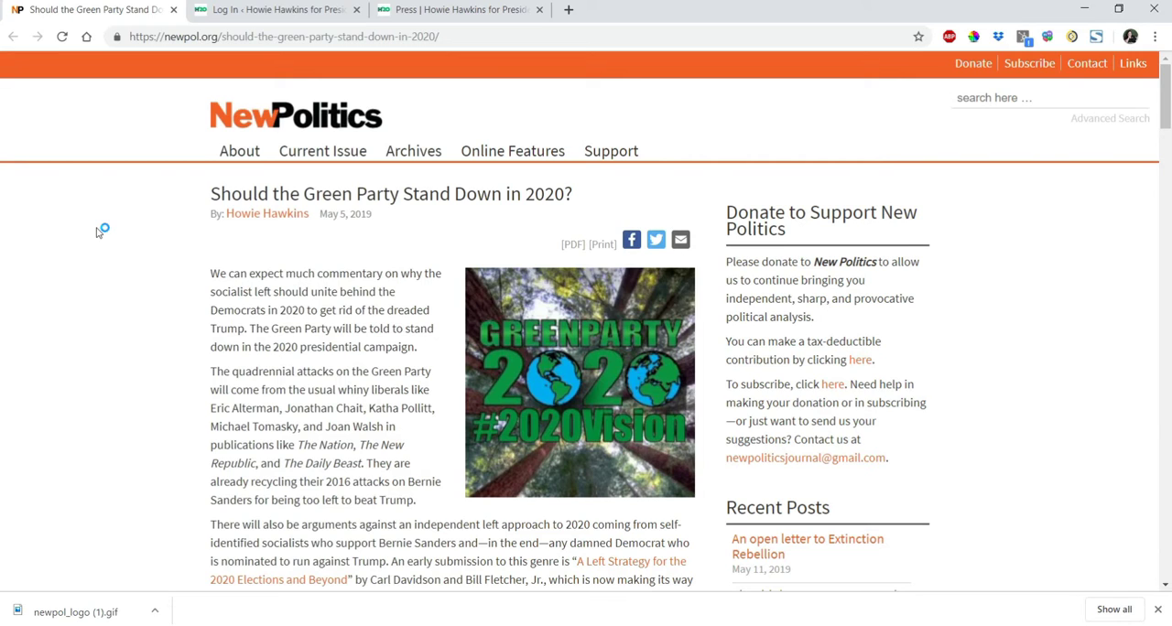
Fill in the extra verification field on the WordPress login page and log in with the prefilled account details.
click(245, 10)
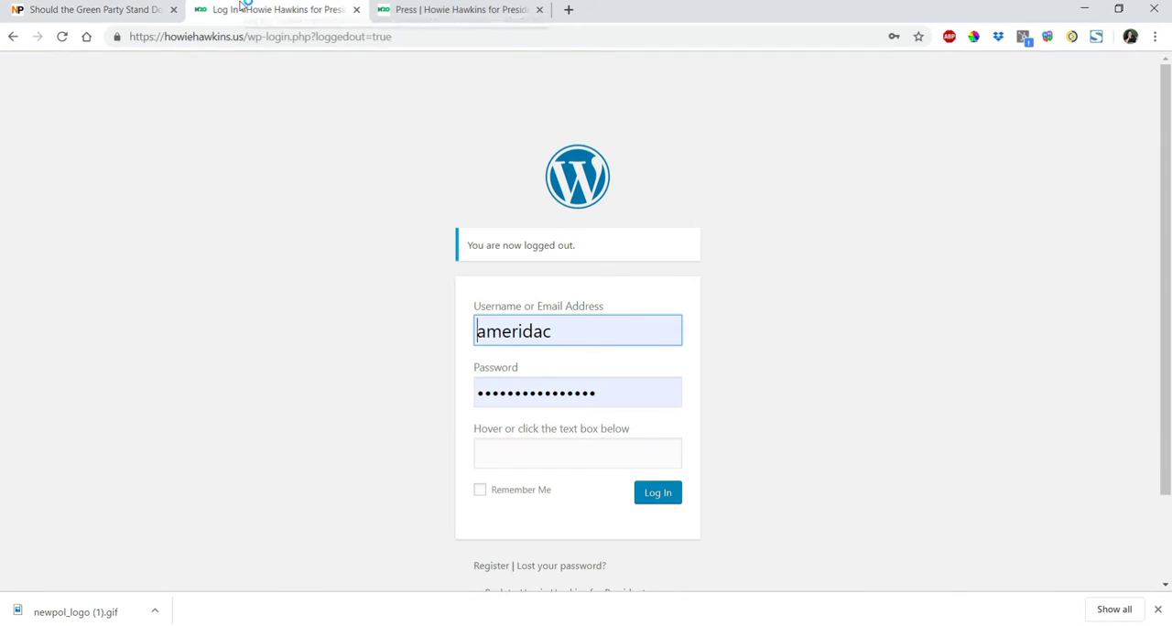
click(495, 456)
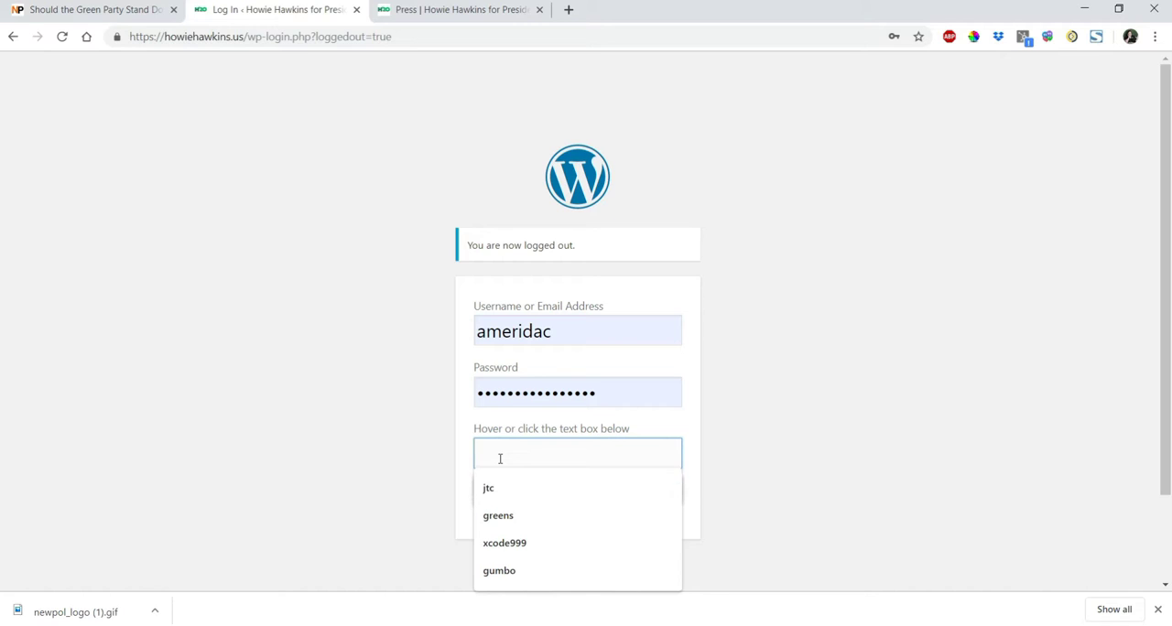
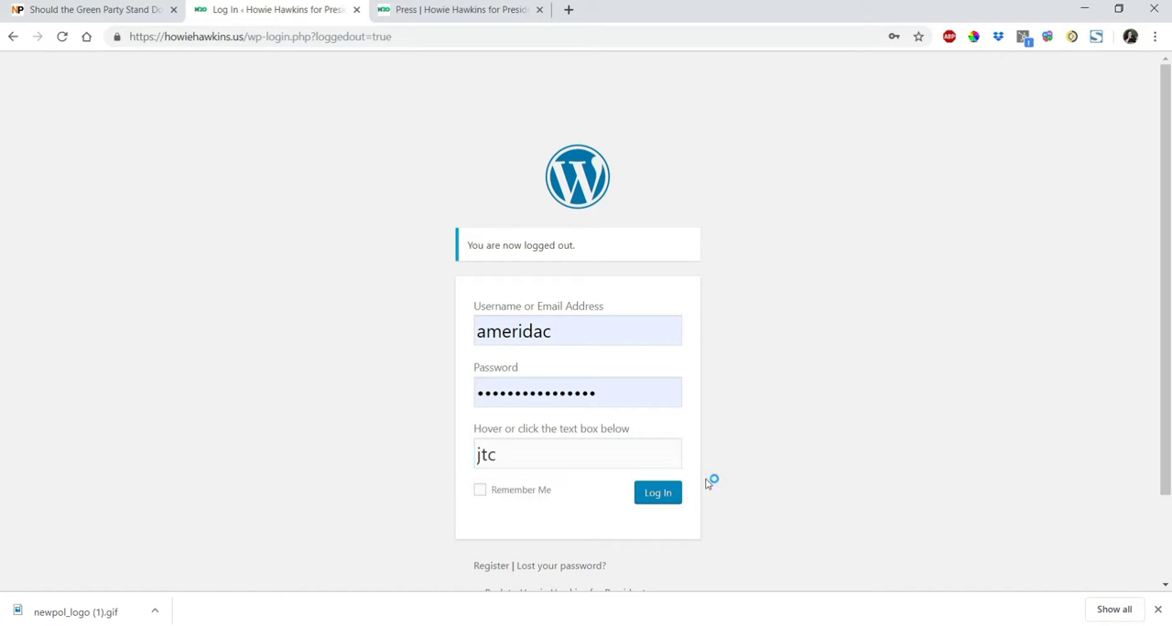
click(664, 494)
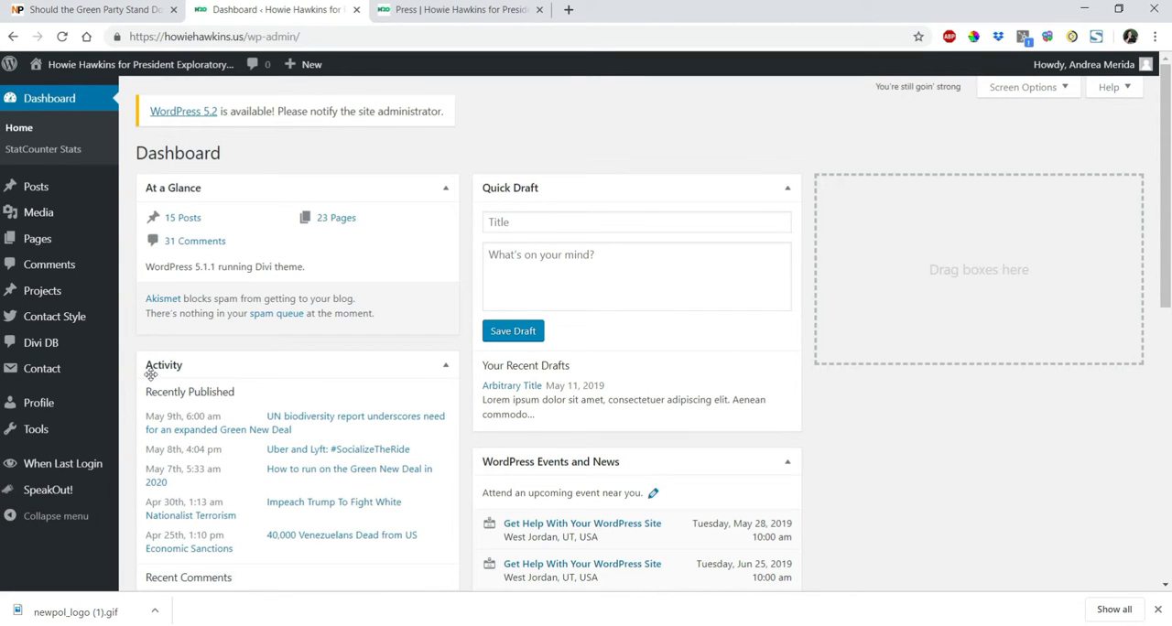
Open the list of all projects and start a new project.
mouse_move(55, 297)
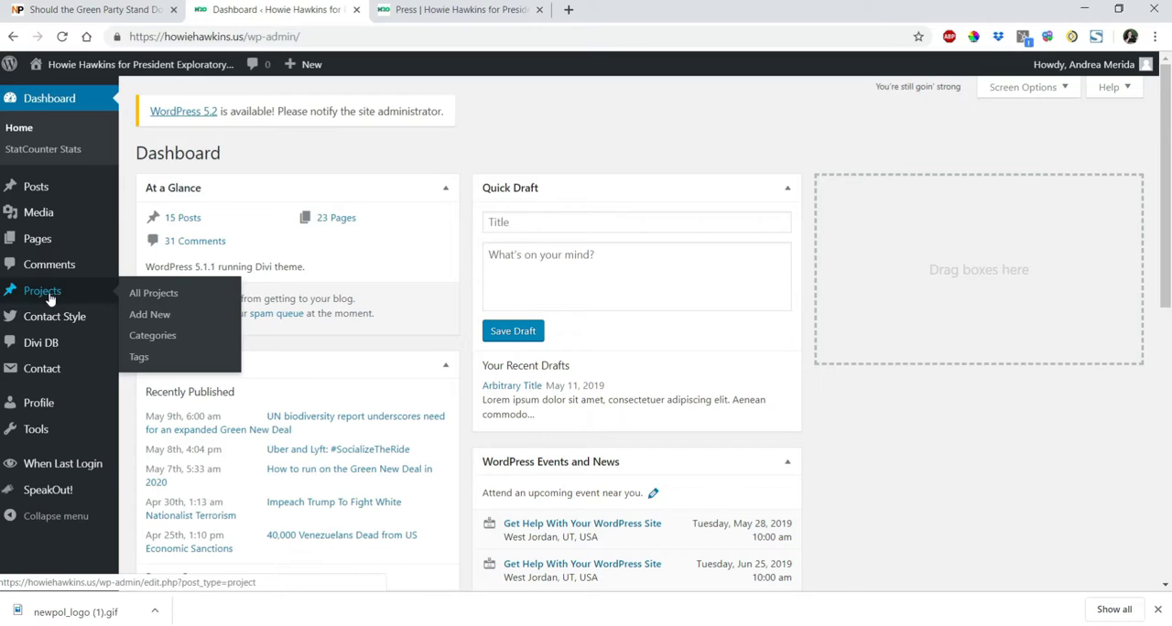
click(146, 297)
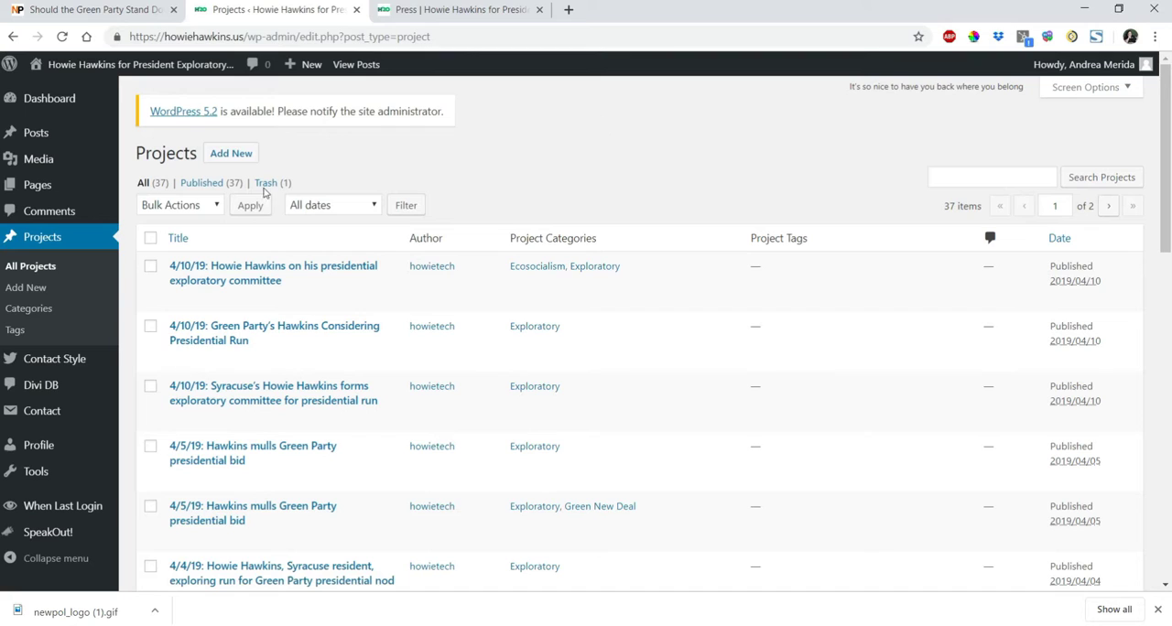
click(28, 289)
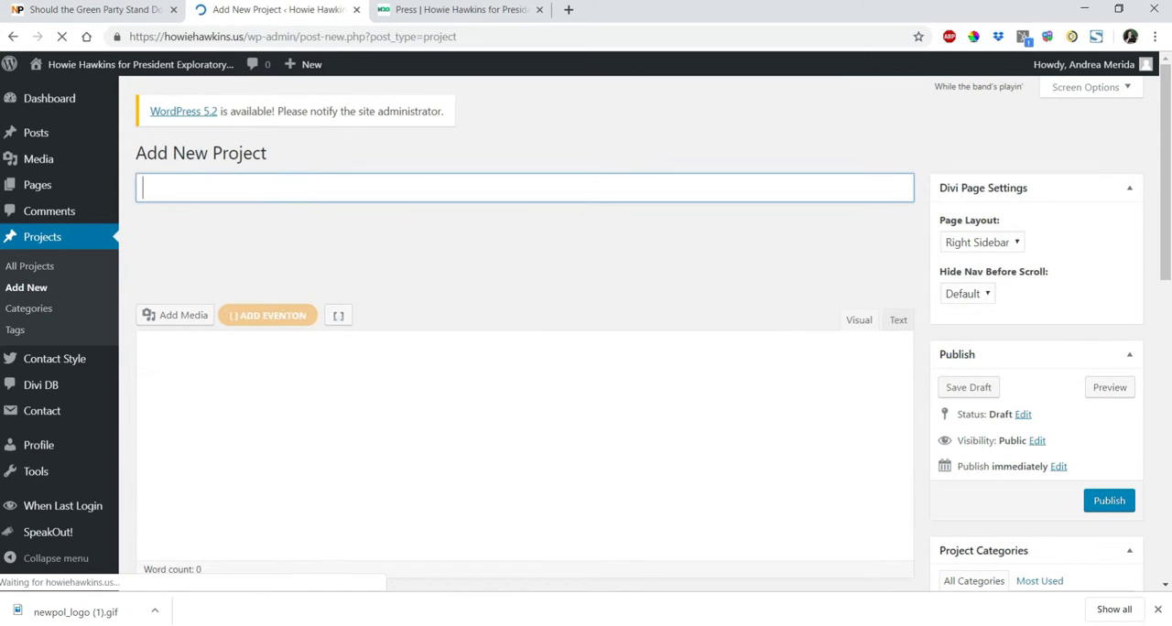
Title the project "5/5/19: Should the Green Party Stand Down in 2020?", copying the headline from the New Politics article.
click(103, 10)
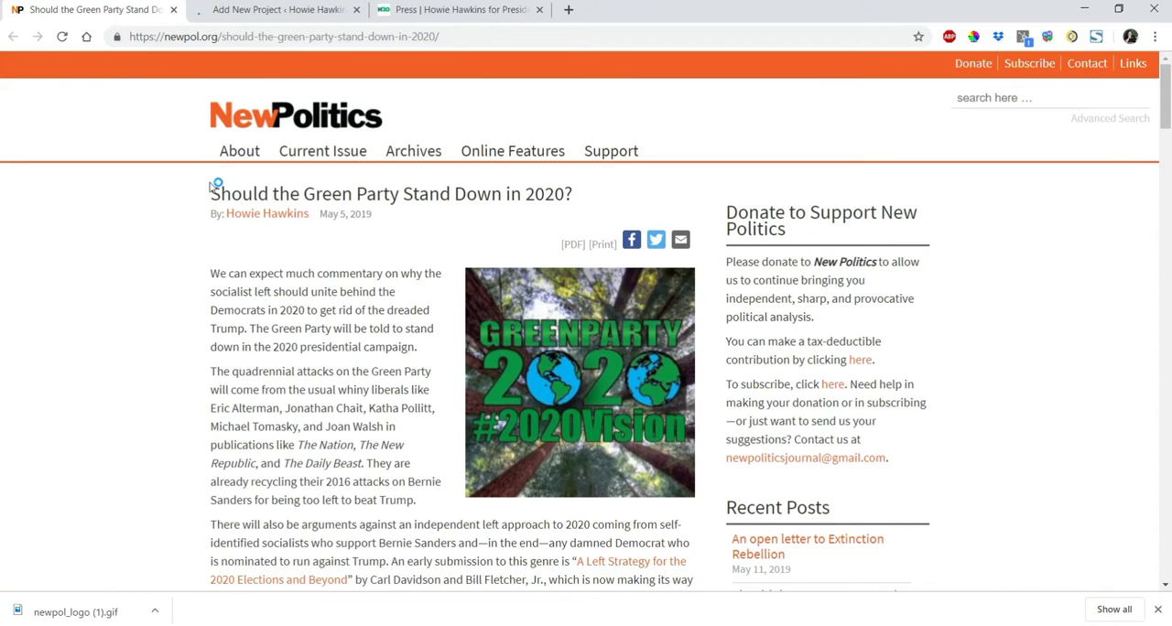
double_click(328, 213)
drag(352, 210, 385, 216)
click(100, 237)
drag(212, 193, 576, 197)
key(ctrl+c)
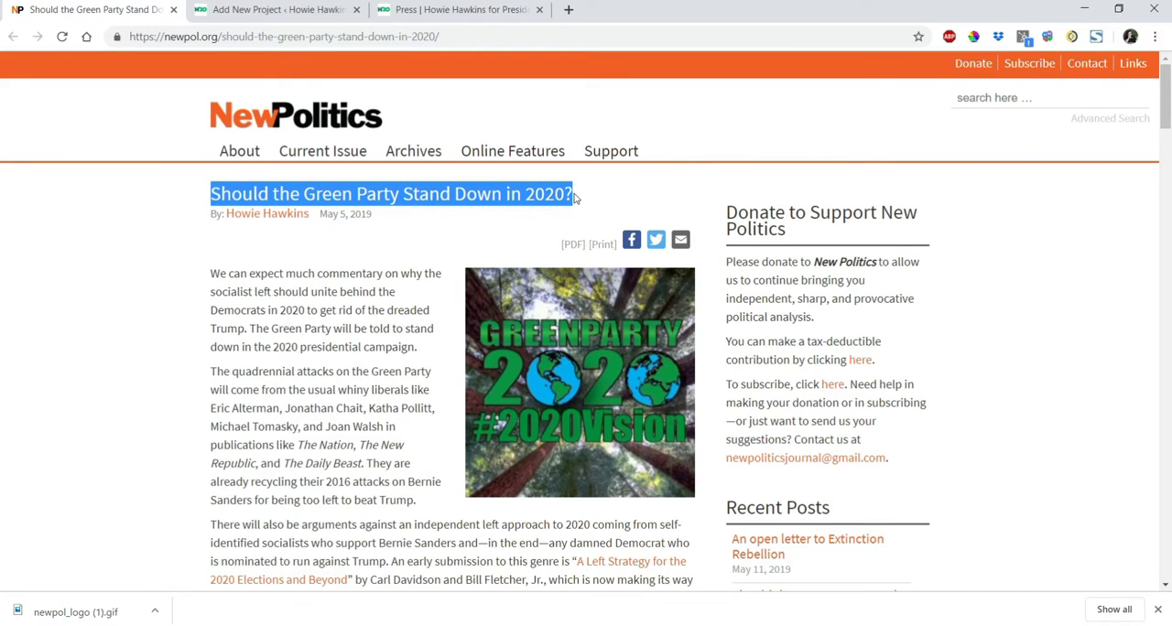
click(249, 10)
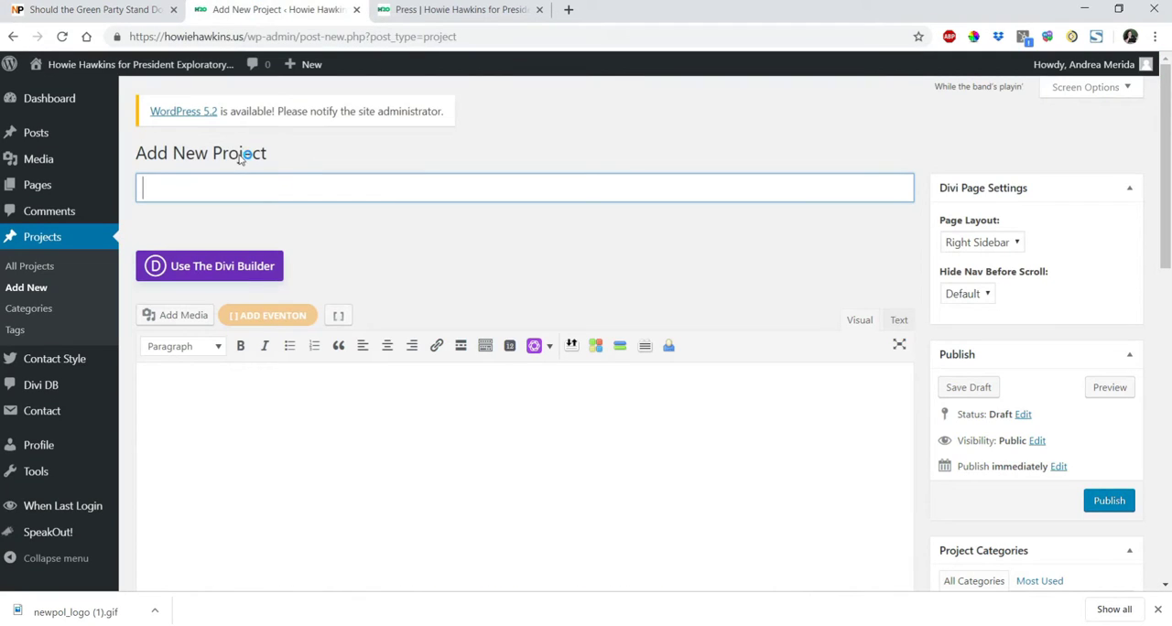
text(5/5/19:)
key(ctrl+v)
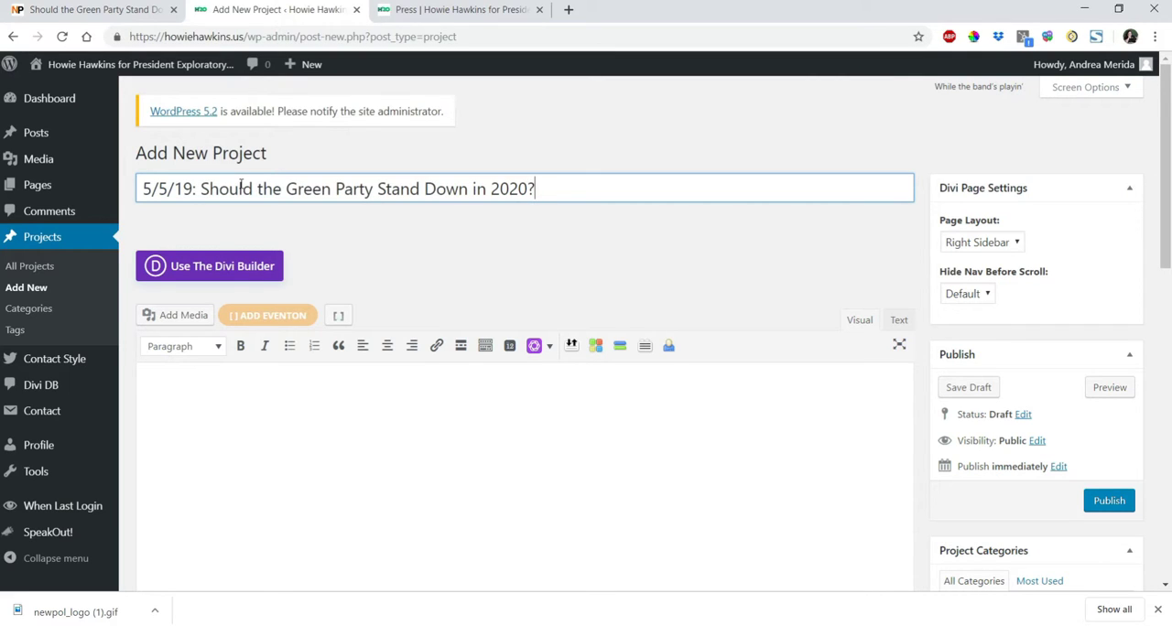
Add the article excerpt from "It is self-defeating for socialists" to "liberal and centrist Democrats." to the project body, enclosed in quotation marks.
click(265, 408)
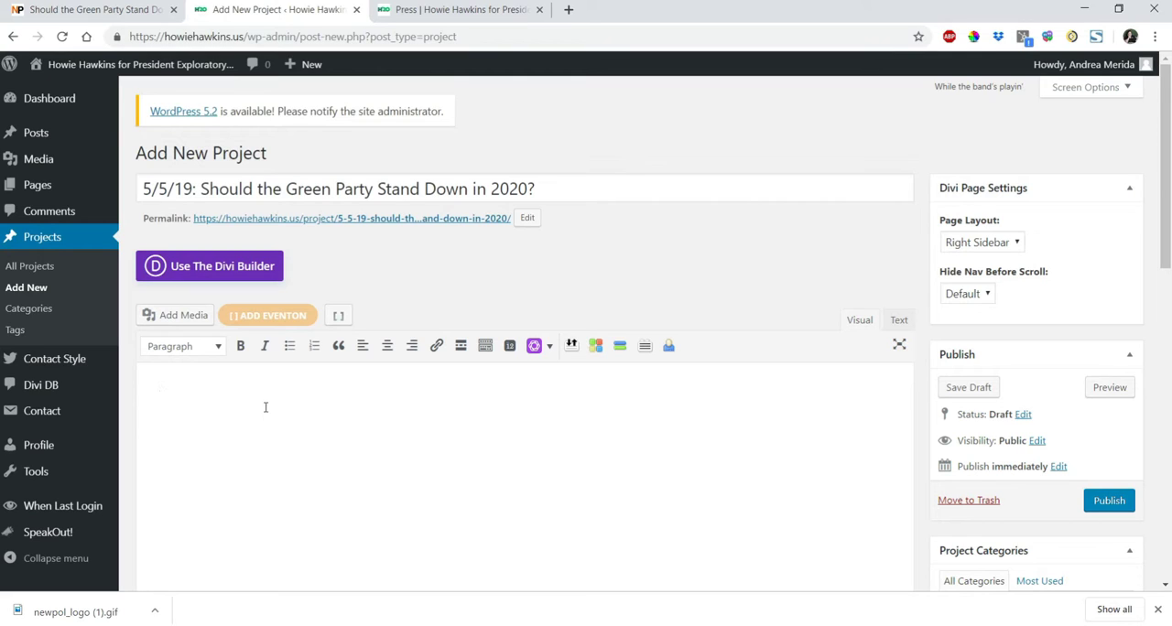
click(96, 9)
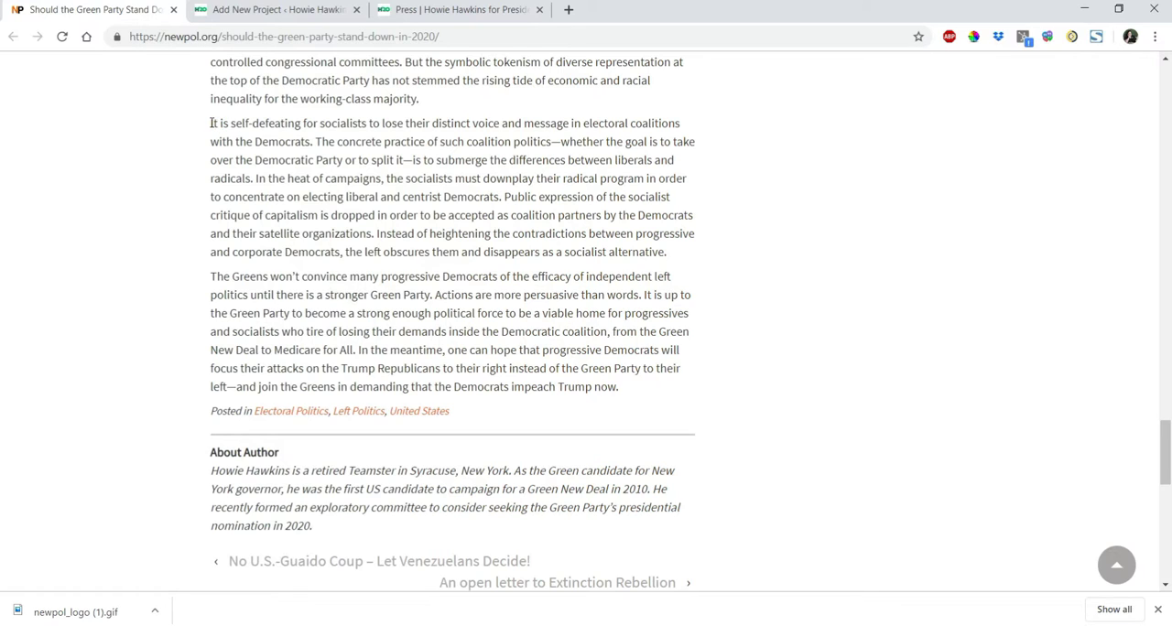
drag(211, 122, 504, 202)
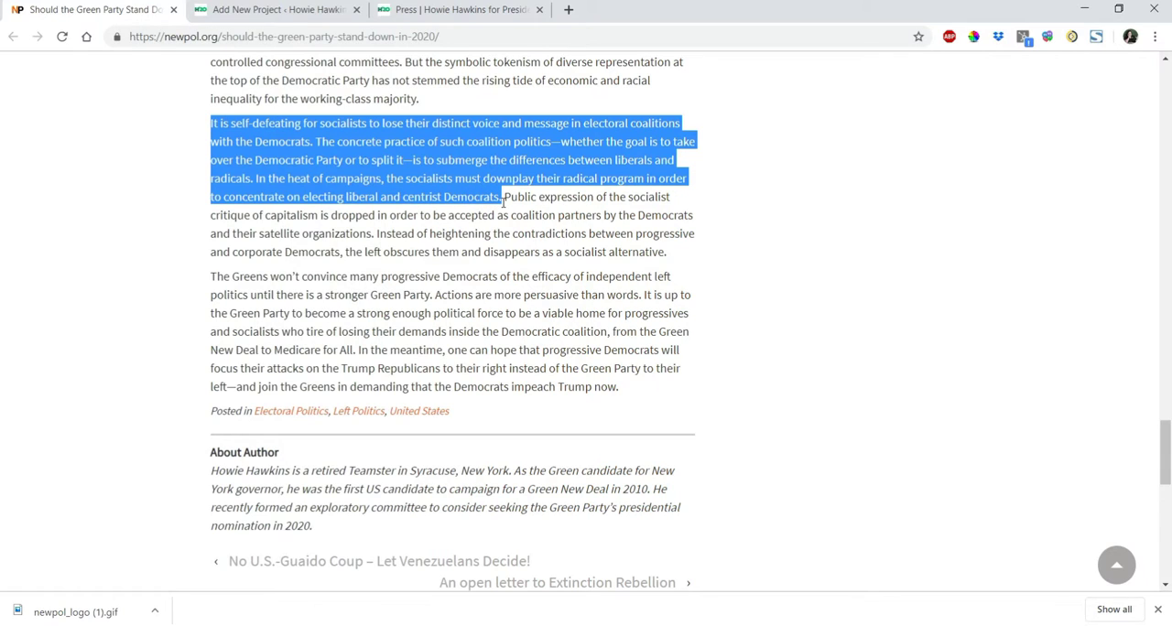
click(278, 9)
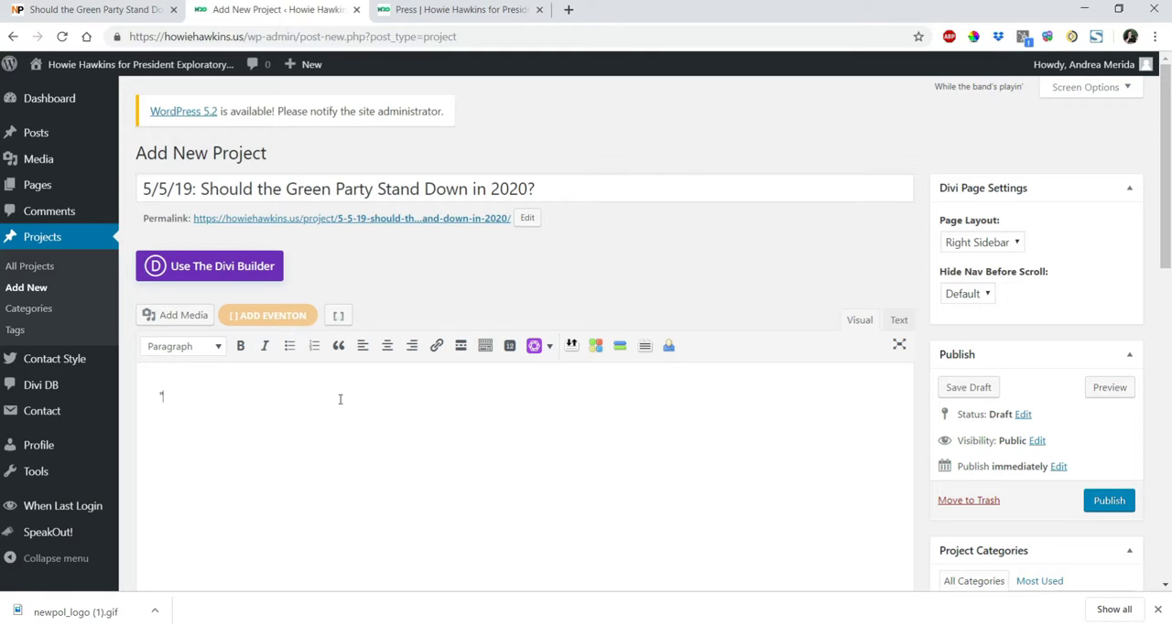
text("It is self-defeating for socialists to lose their distinct voice and message in electoral coalitions with the Democrats. The concrete practice of such coalition politics—whether the goal is to take over the Democratic Party or to split it—is to submerge the differences between liberals and radicals. In the heat of campaigns, the socialists must downplay their radical program in order to concentrate on electing liberal and centrist Democrats.)
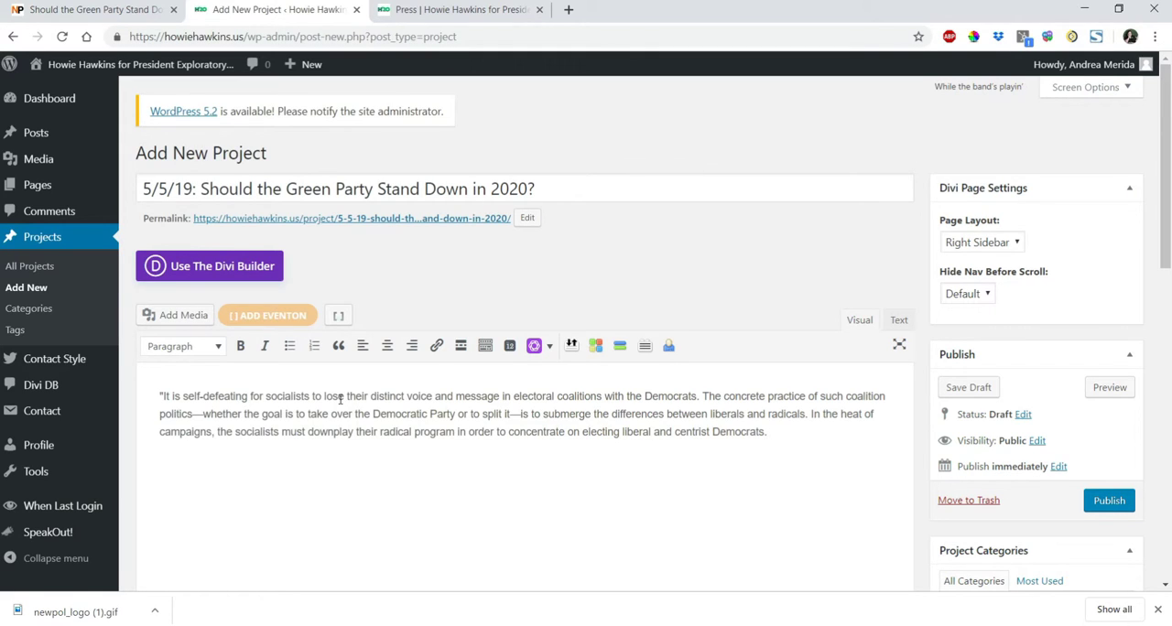
text("  )
text(Link:)
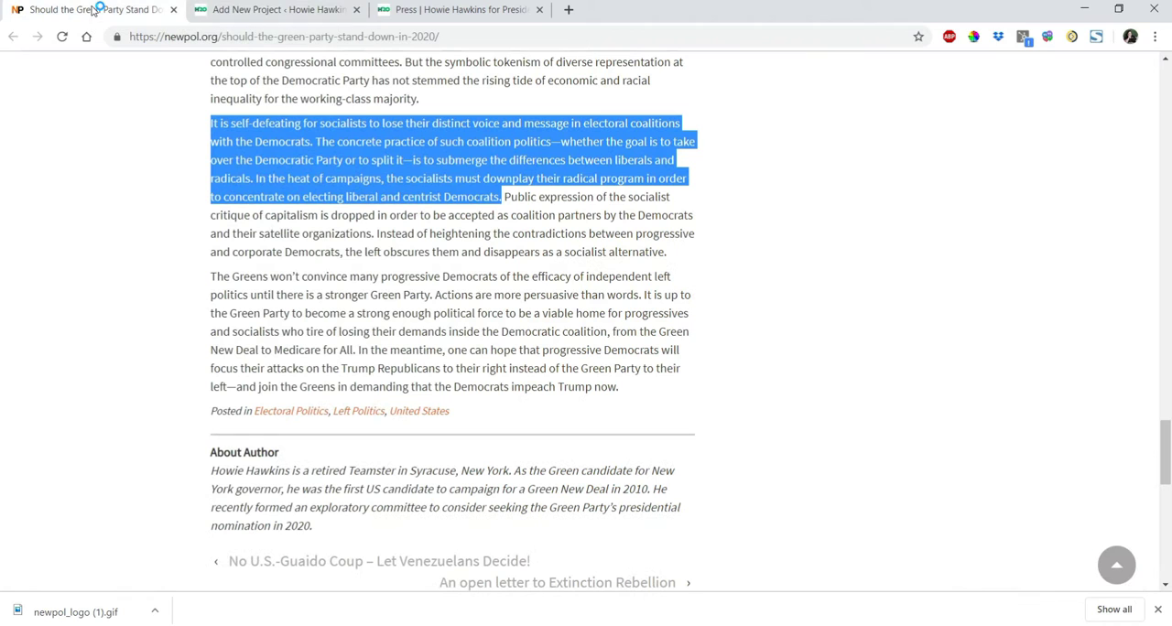
click(98, 9)
click(294, 35)
key(ctrl+c)
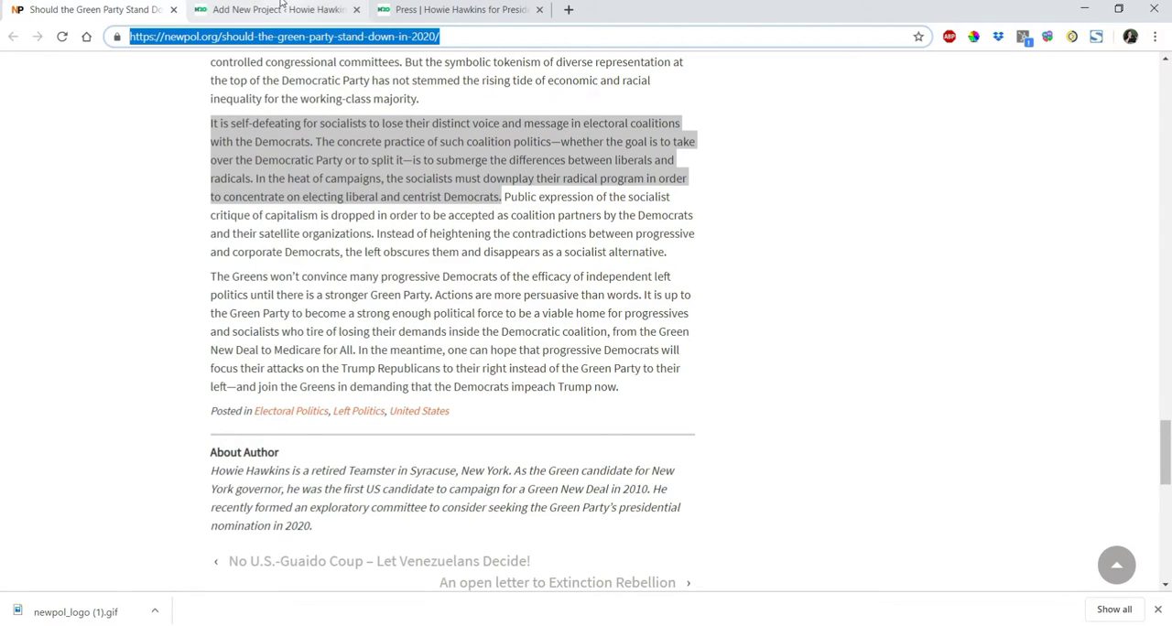
click(284, 8)
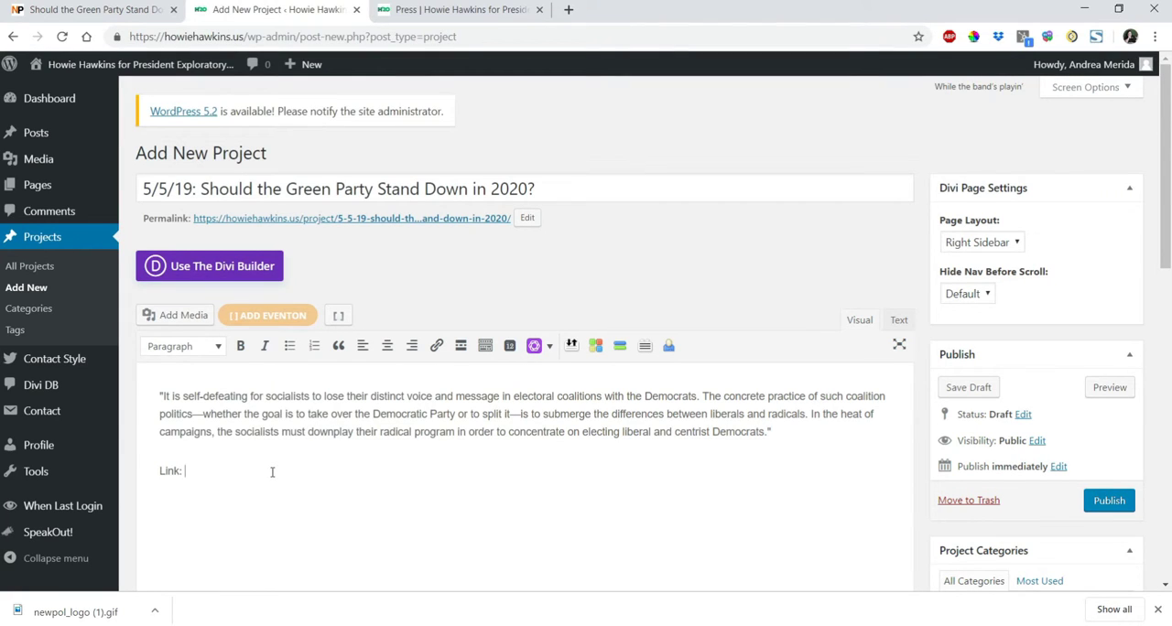
key(ctrl+v)
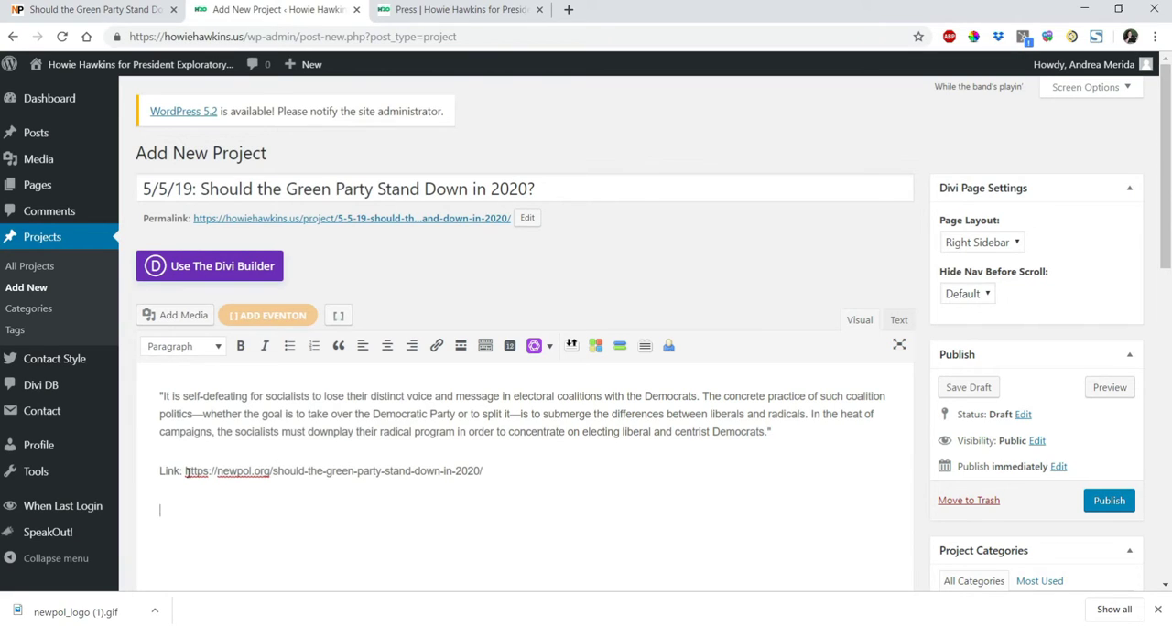
Turn the article address in the body into a hyperlink to itself that opens in a new tab.
drag(186, 472, 486, 464)
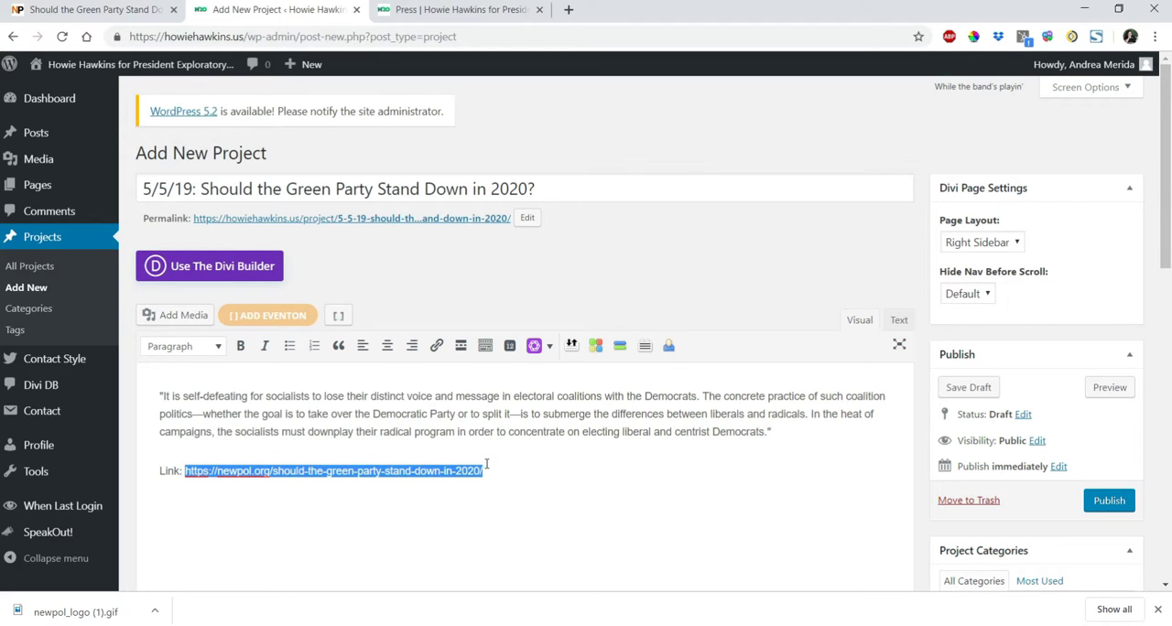
click(437, 346)
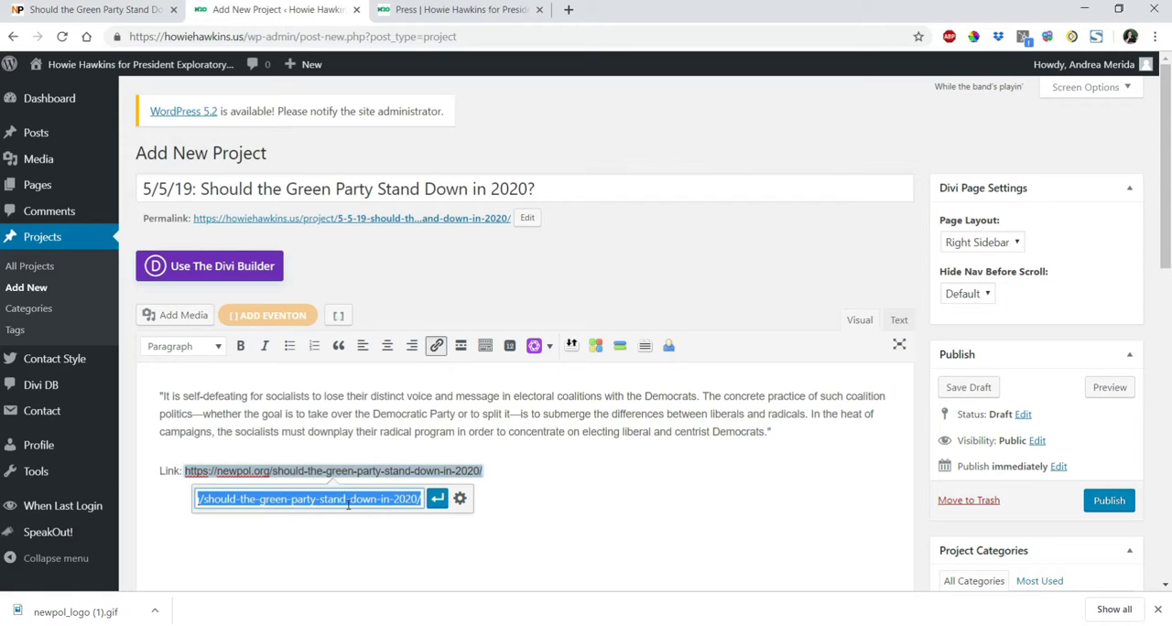
click(460, 502)
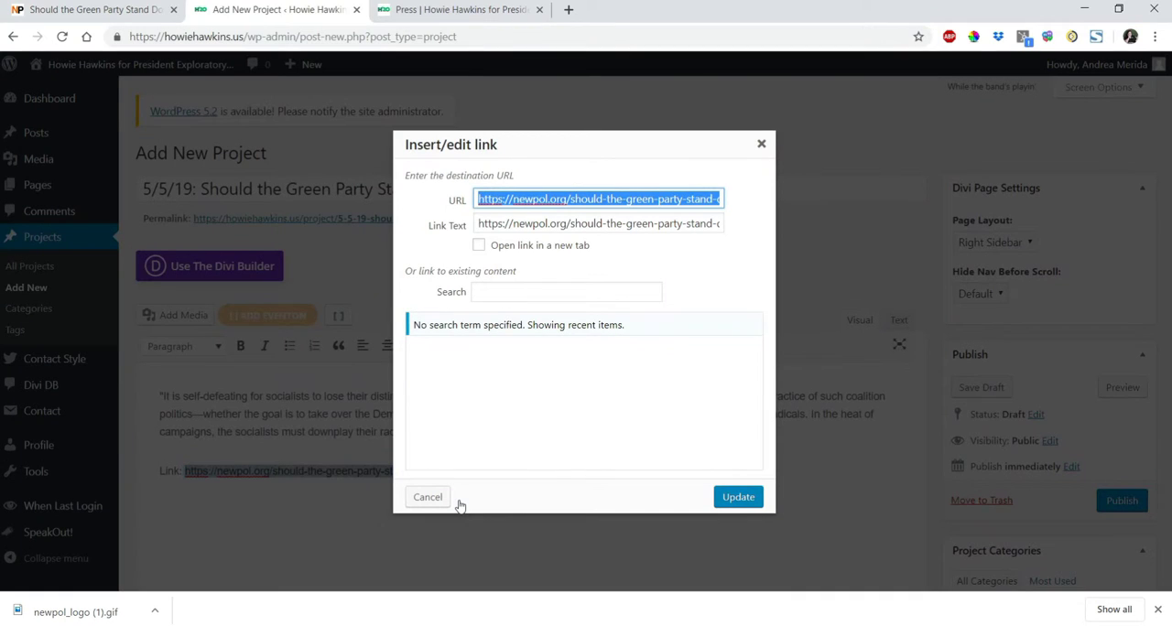
click(479, 246)
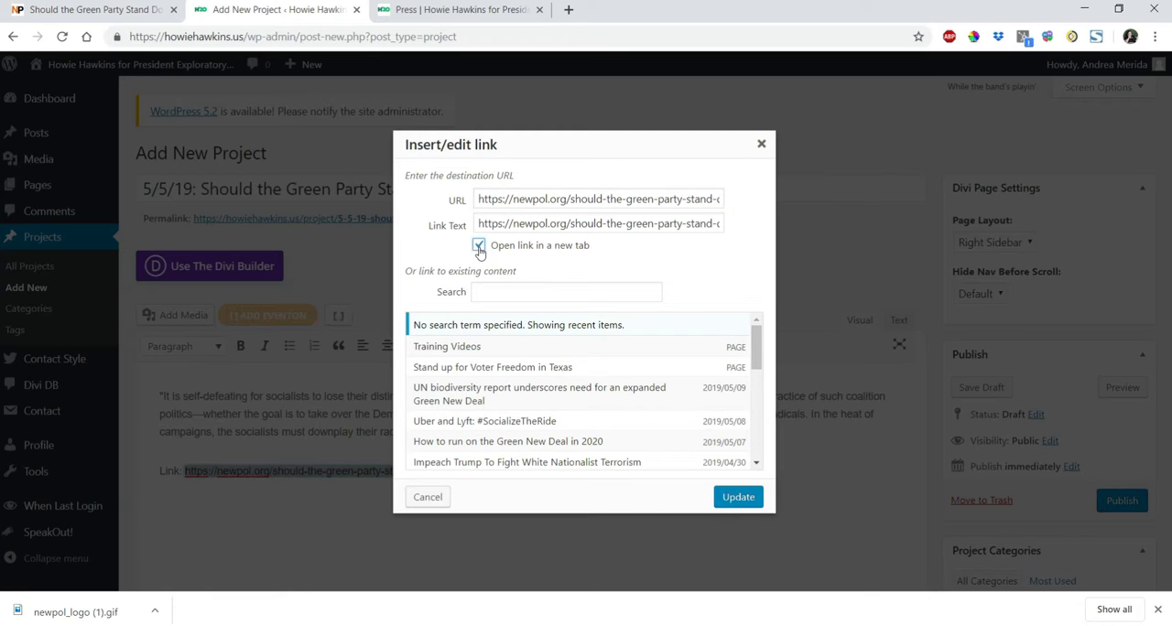
click(737, 497)
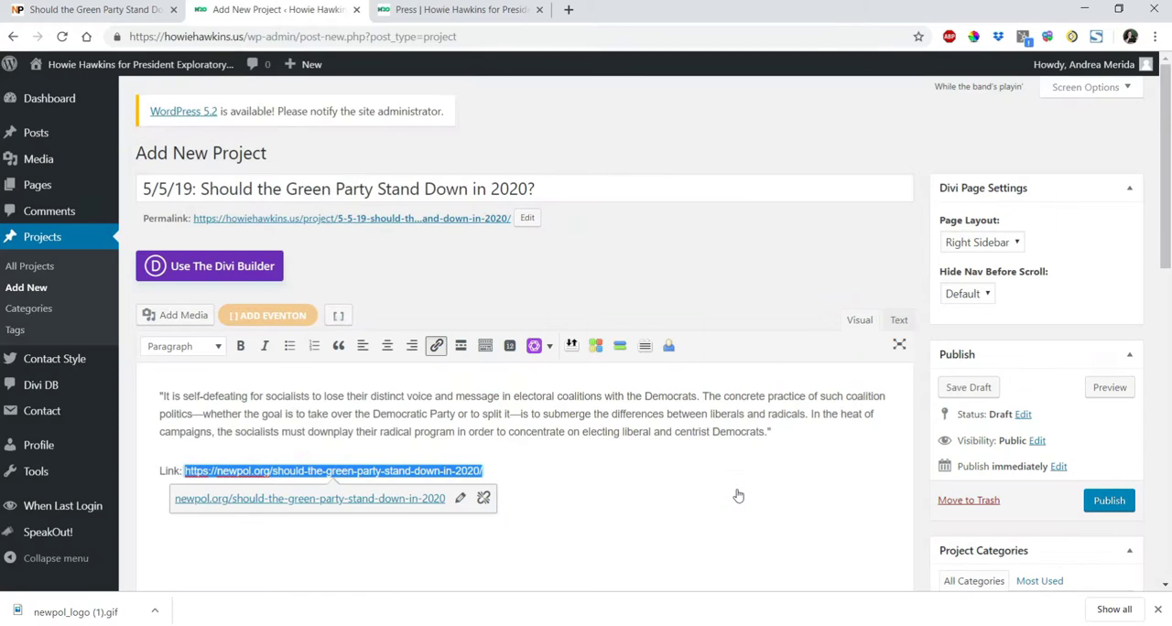
click(342, 545)
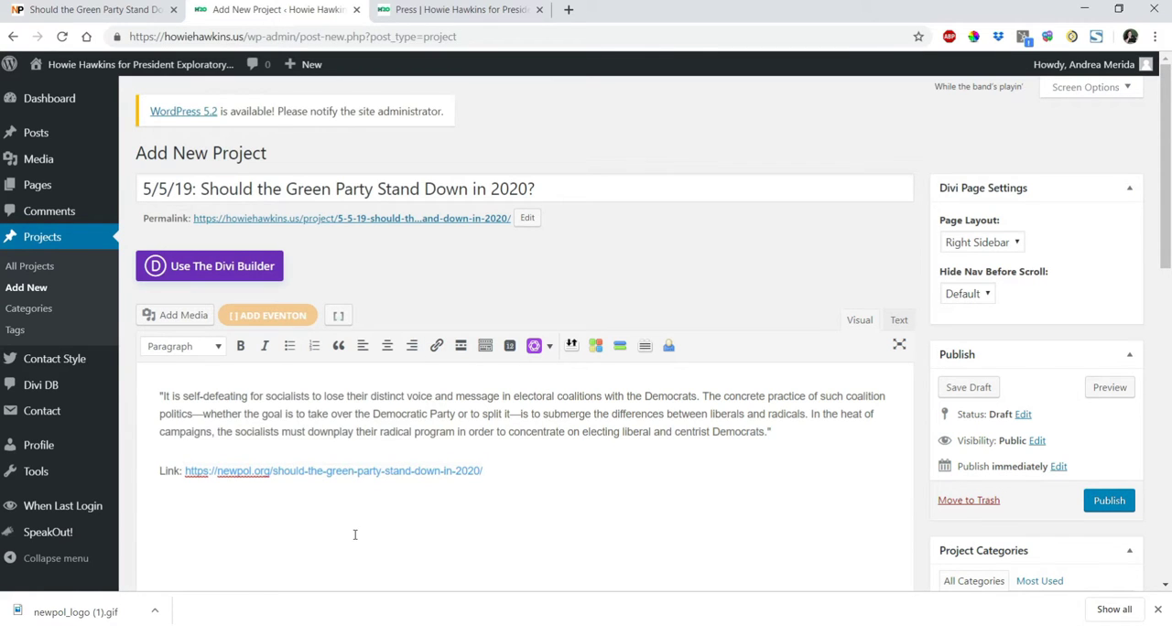
Check the publication's name on the article page and add "NewPolitics" in italics below the link.
click(85, 9)
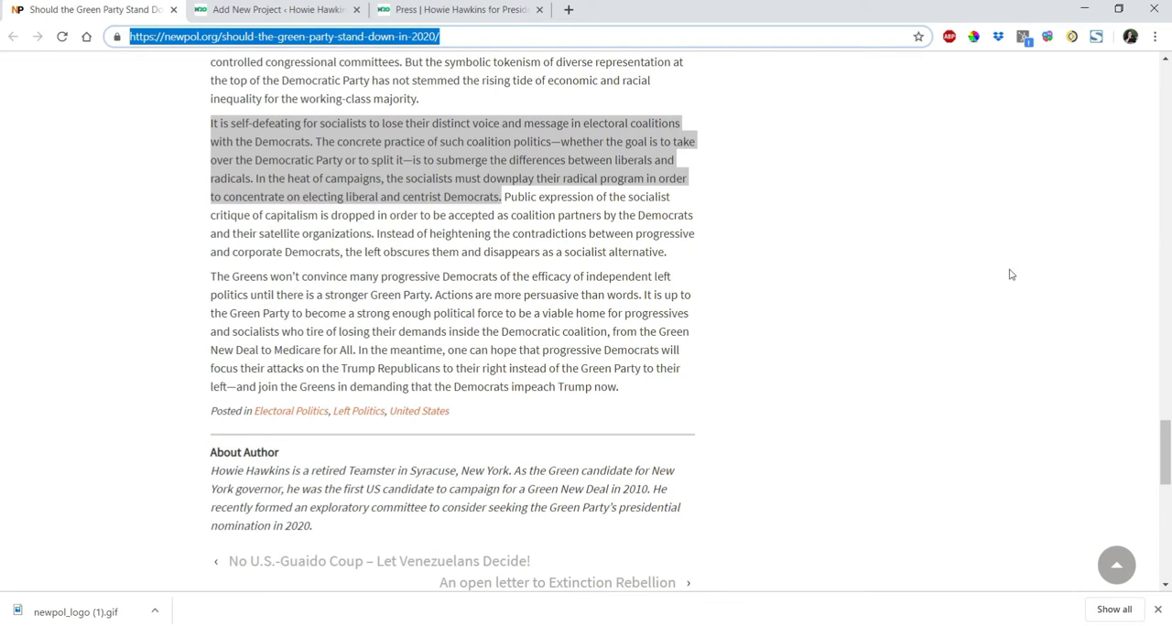
drag(1166, 453, 1167, 50)
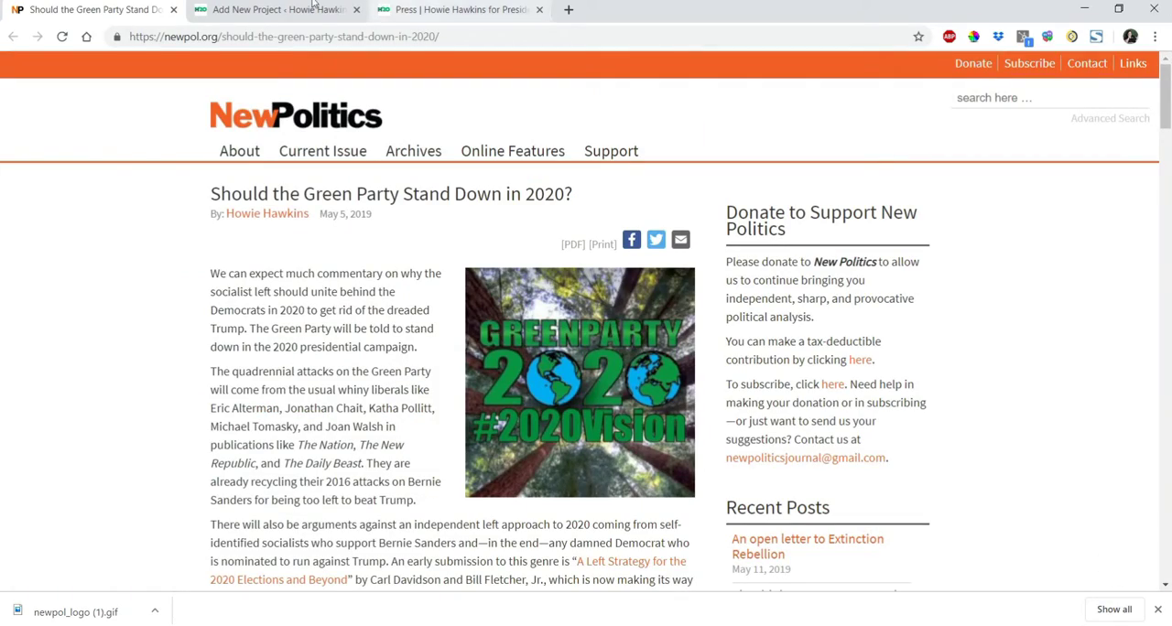
click(277, 8)
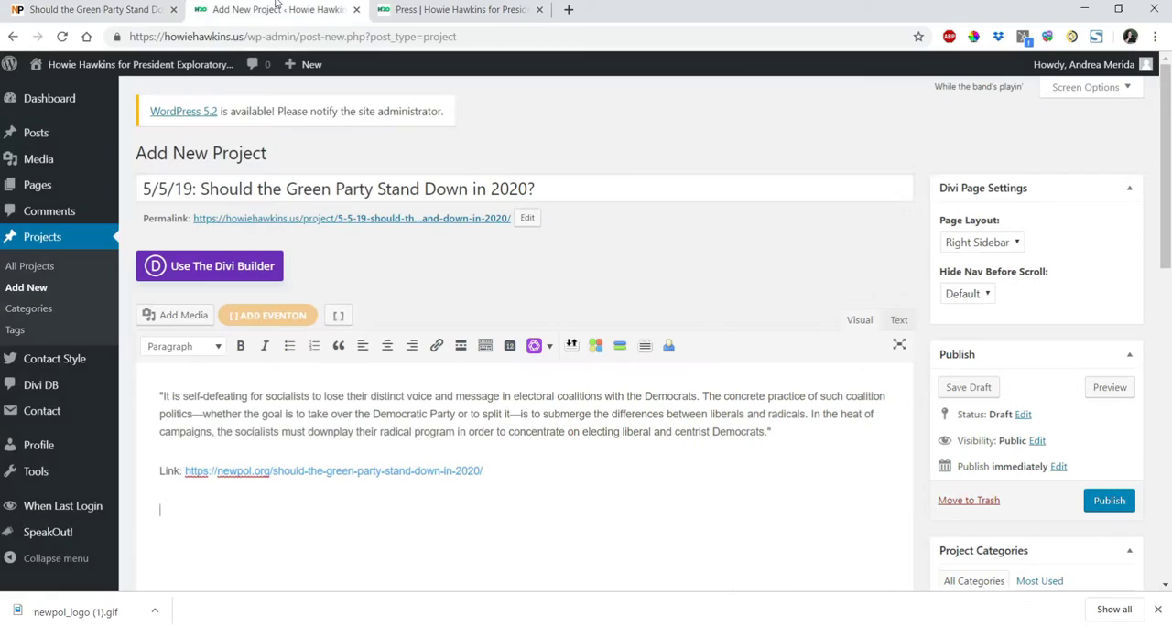
click(363, 522)
text(NewPolot)
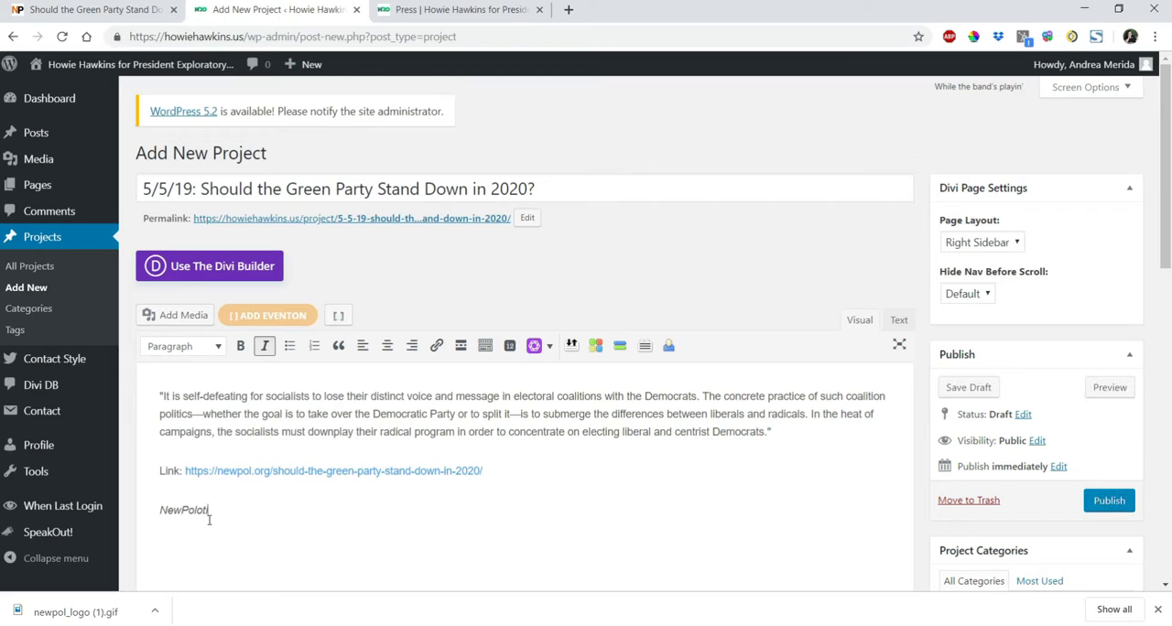
key(BackSpace)
key(BackSpace)
text(itics)
key(ctrl+i)
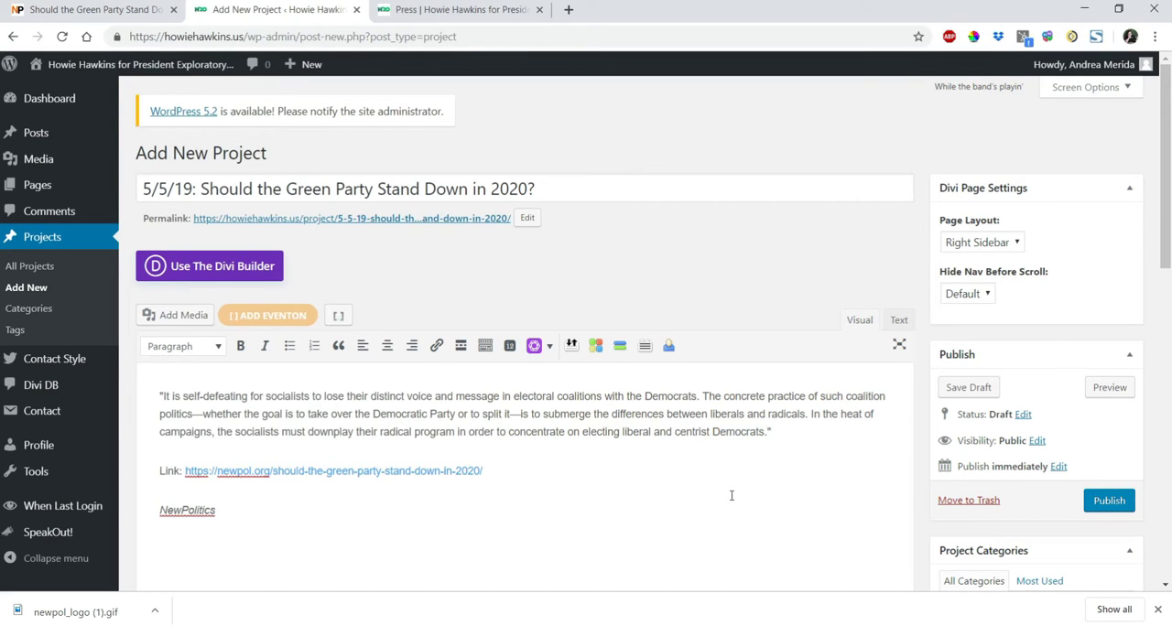
scroll(1166, 211, down, 1)
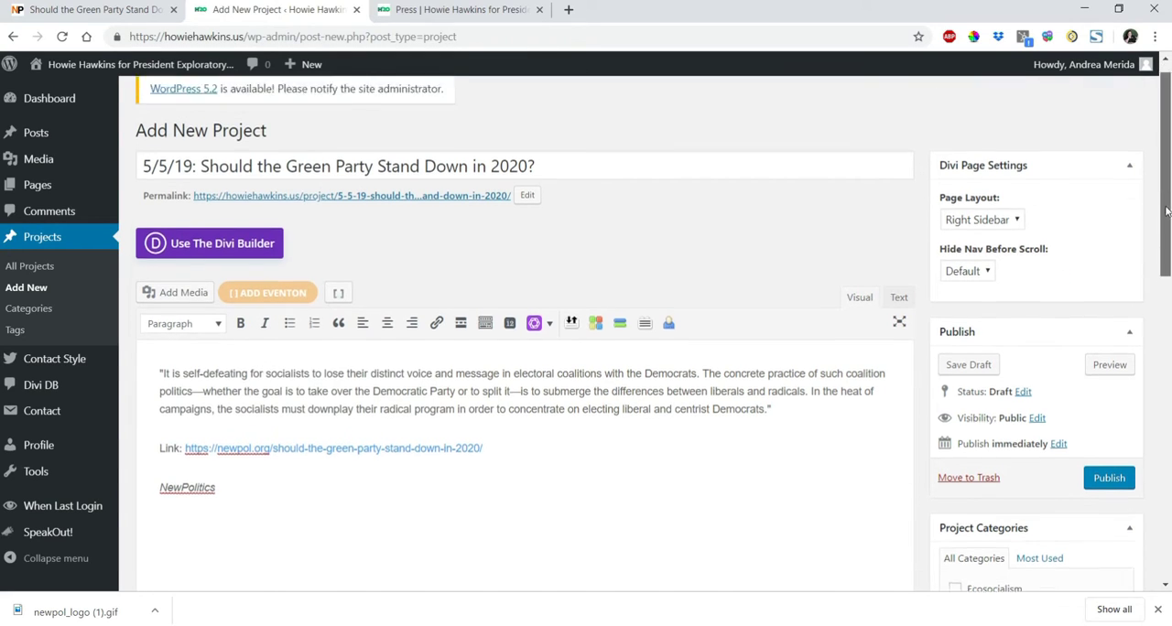
Check the category filters on the site's press page and assign the project to the Exploratory and Party Independence categories.
scroll(1165, 211, down, 4)
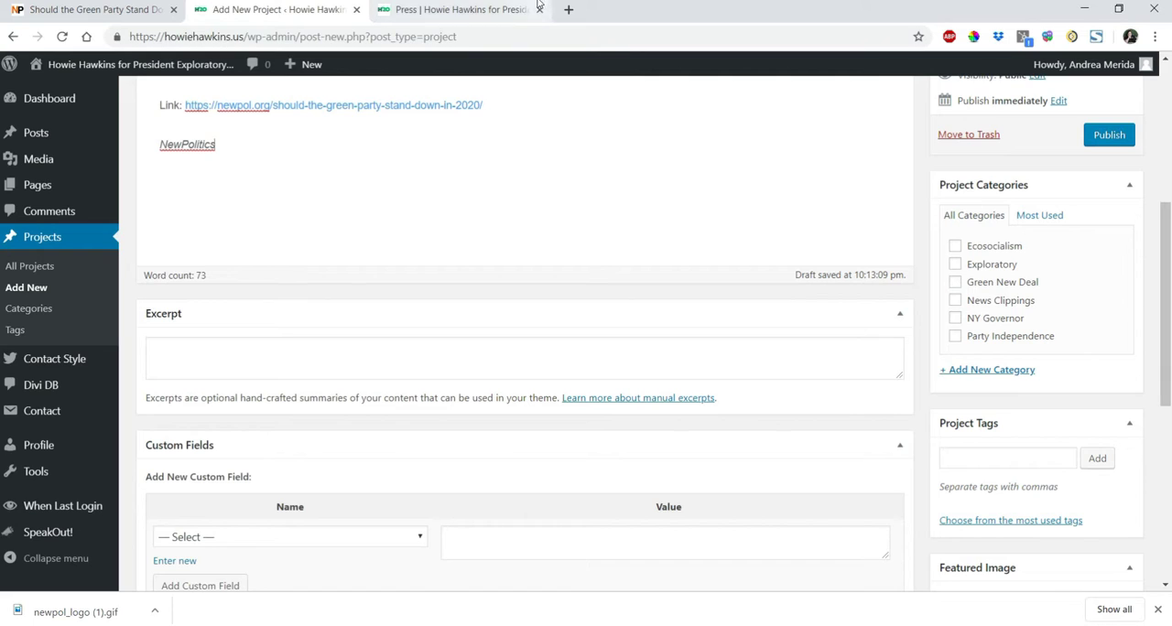
click(477, 11)
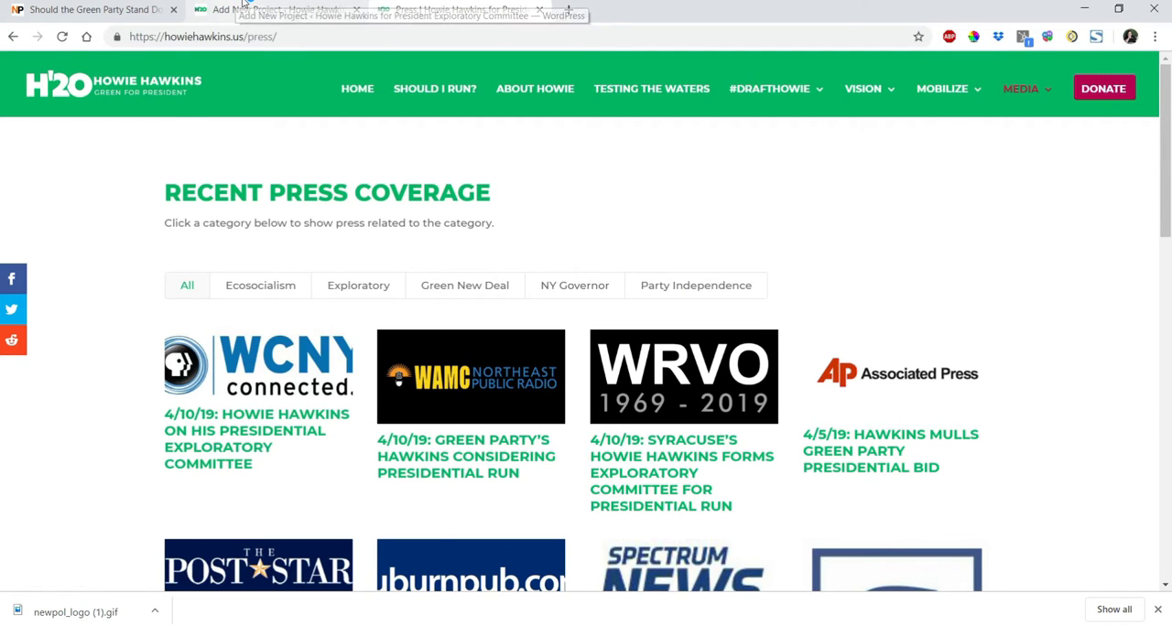
click(275, 10)
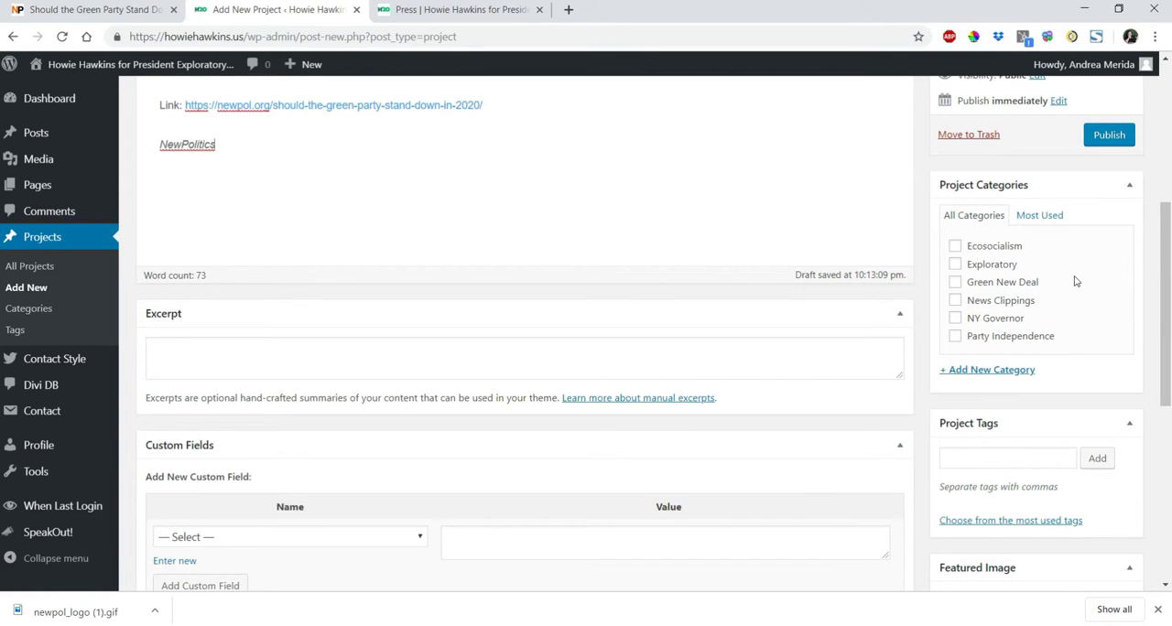
click(957, 338)
click(955, 267)
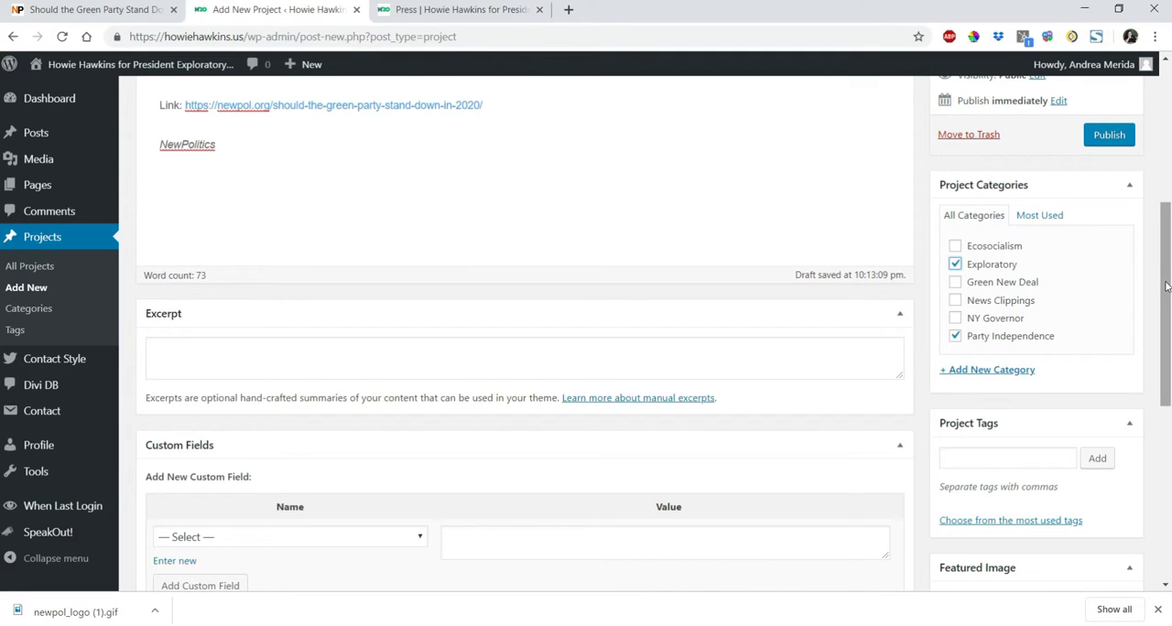
Open the featured image chooser and select the existing New Politics logo, newpol_logo.gif, in the media library.
drag(1168, 286, 1170, 389)
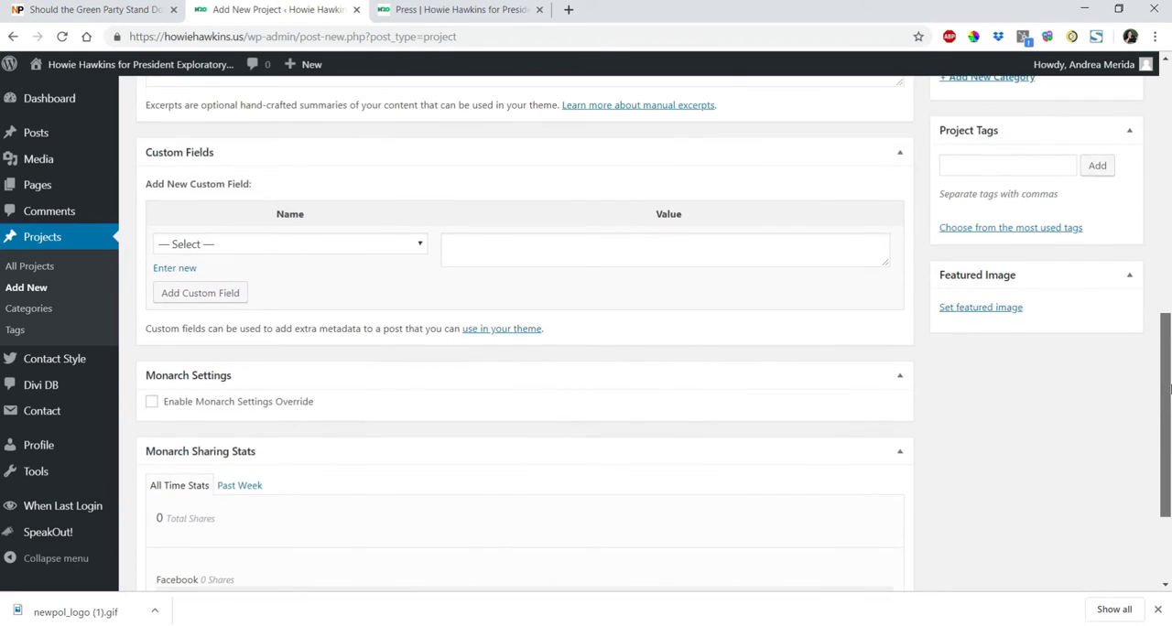
click(972, 309)
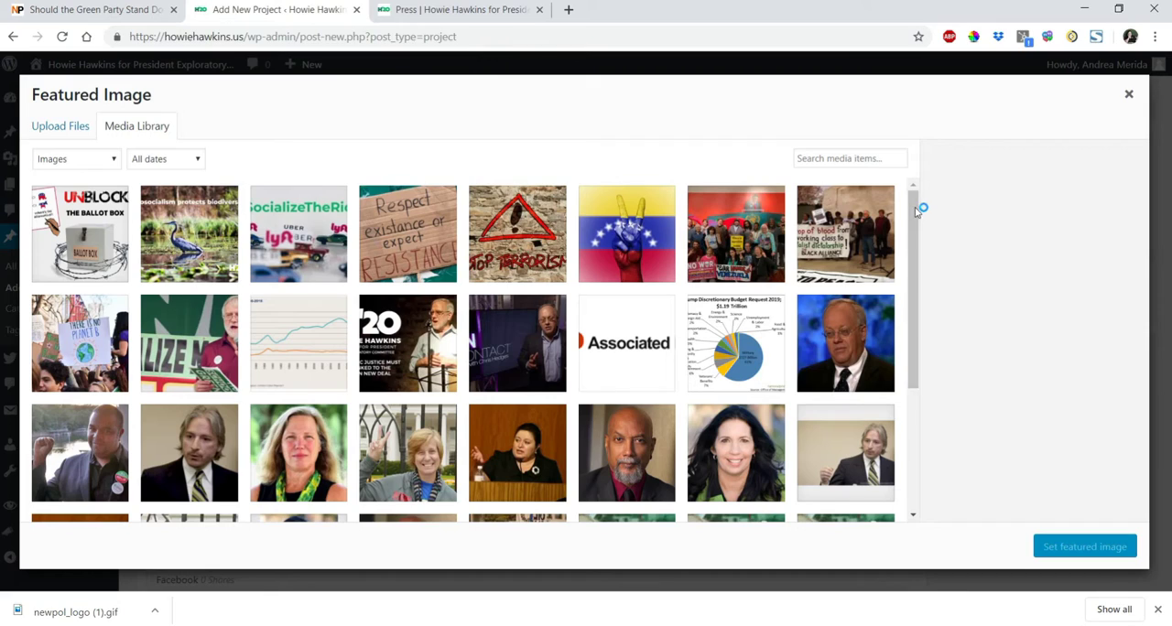
drag(918, 209, 911, 348)
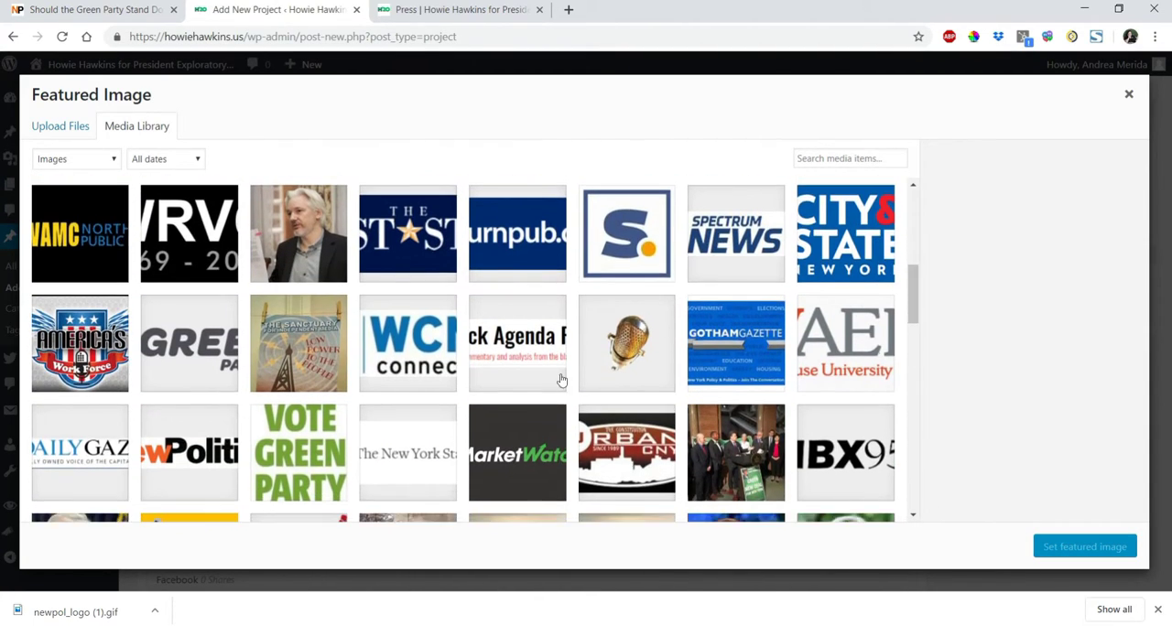
click(190, 453)
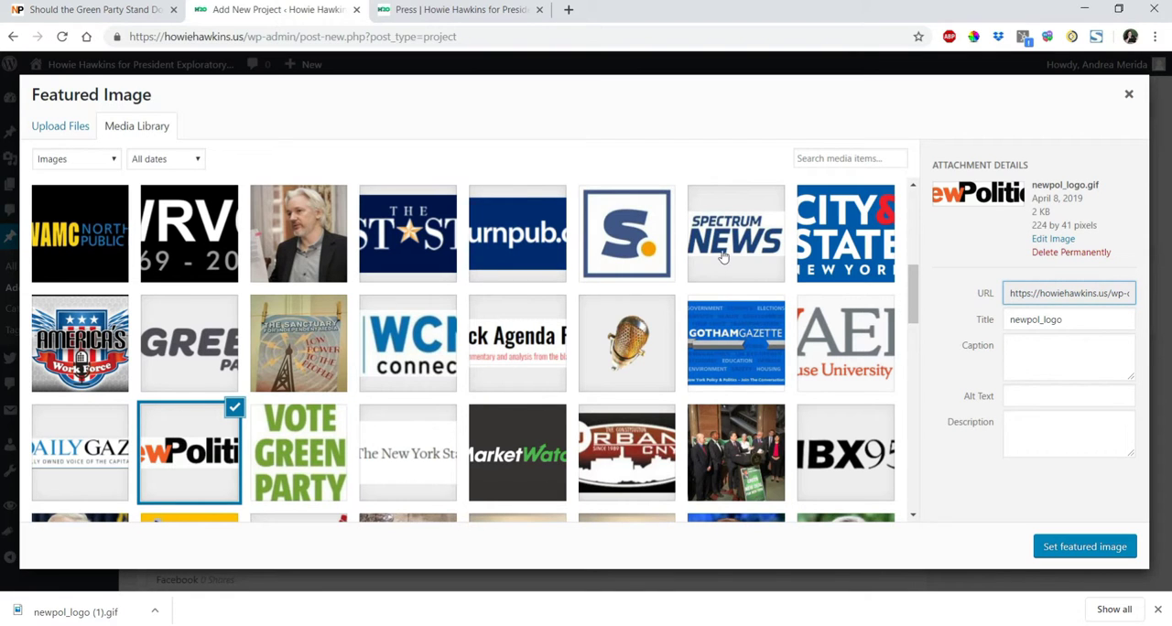
drag(913, 314, 913, 241)
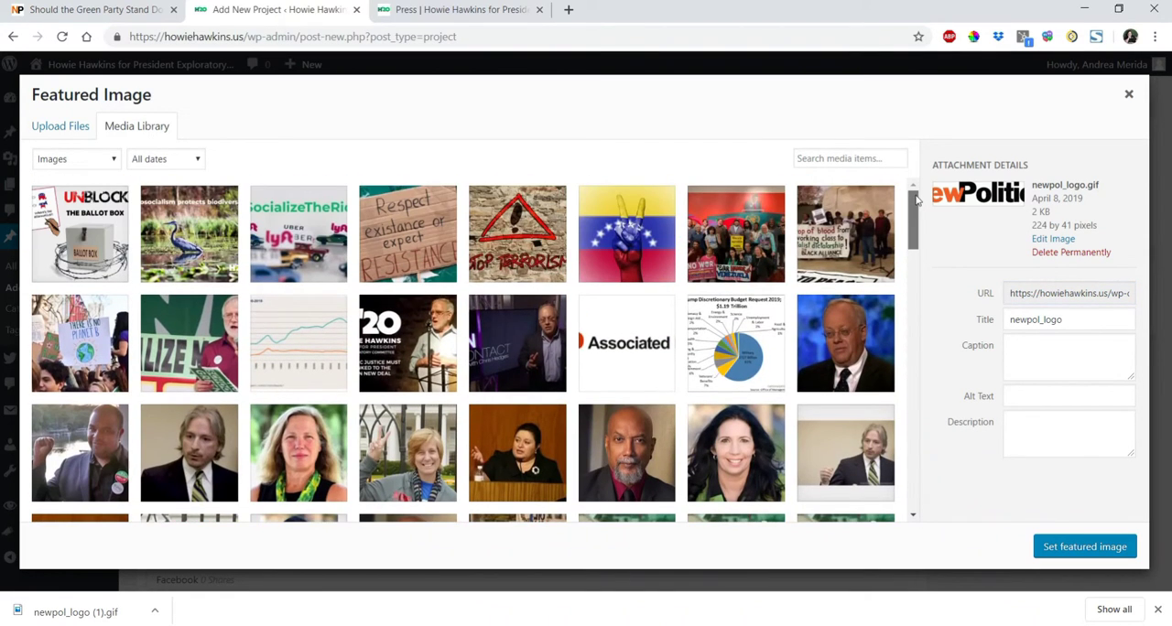
Save the New Politics logo from the article page as newpol_logo (2).gif in the fireshot folder.
click(50, 5)
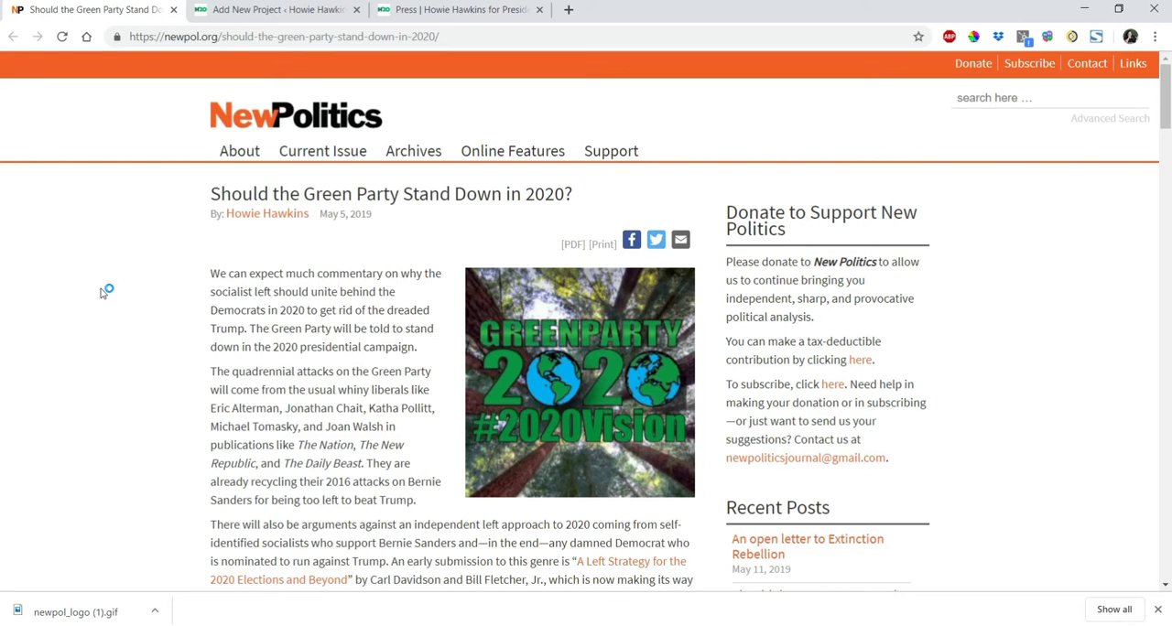
right_click(261, 124)
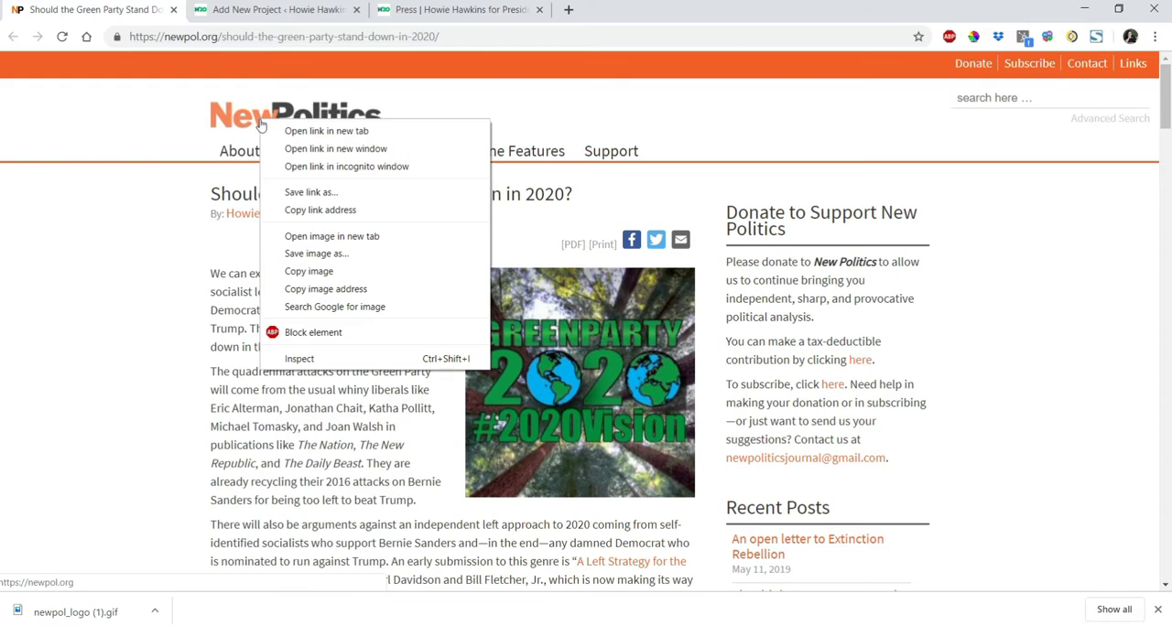
click(316, 253)
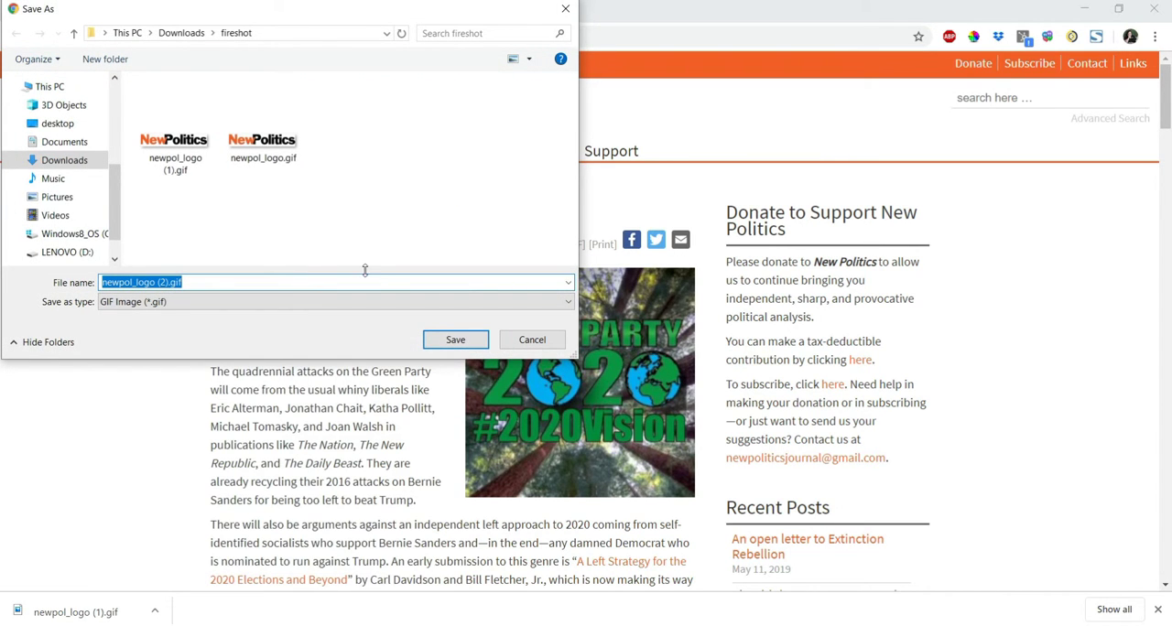
click(450, 340)
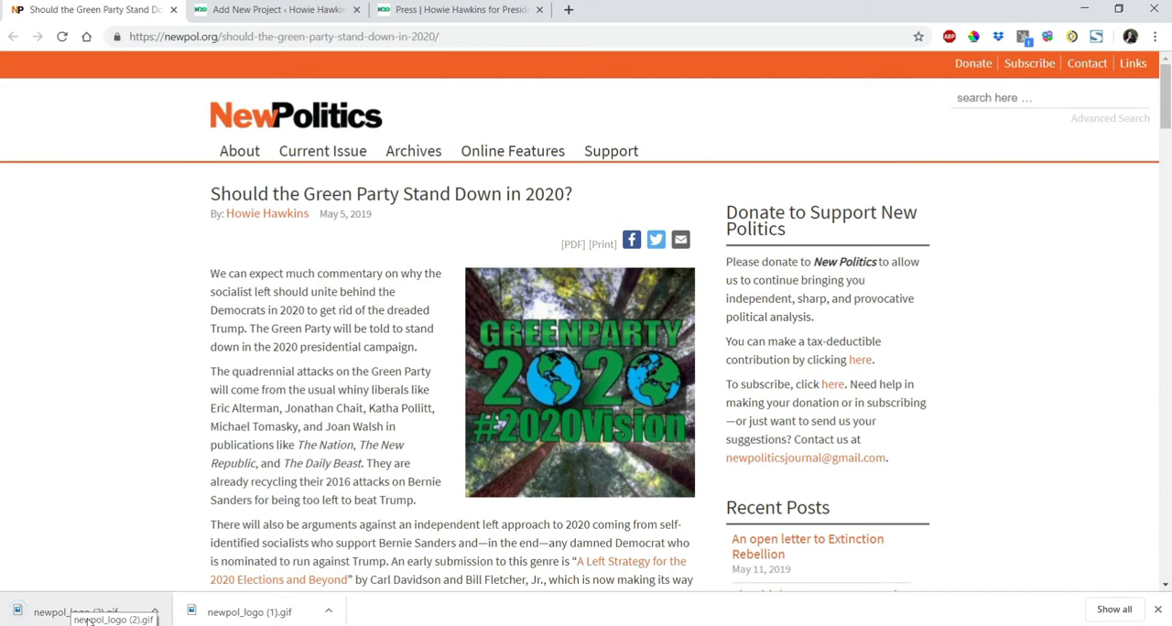
Upload the downloaded newpol_logo (2).gif to the media library and set it as the project's featured image.
click(244, 11)
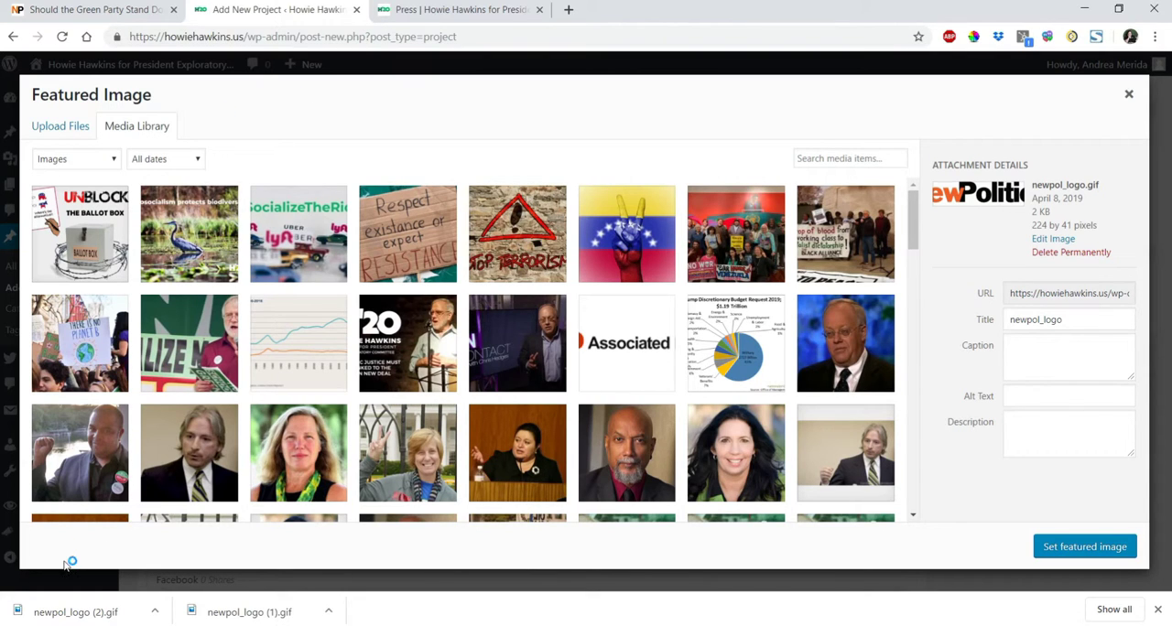
drag(73, 614, 110, 225)
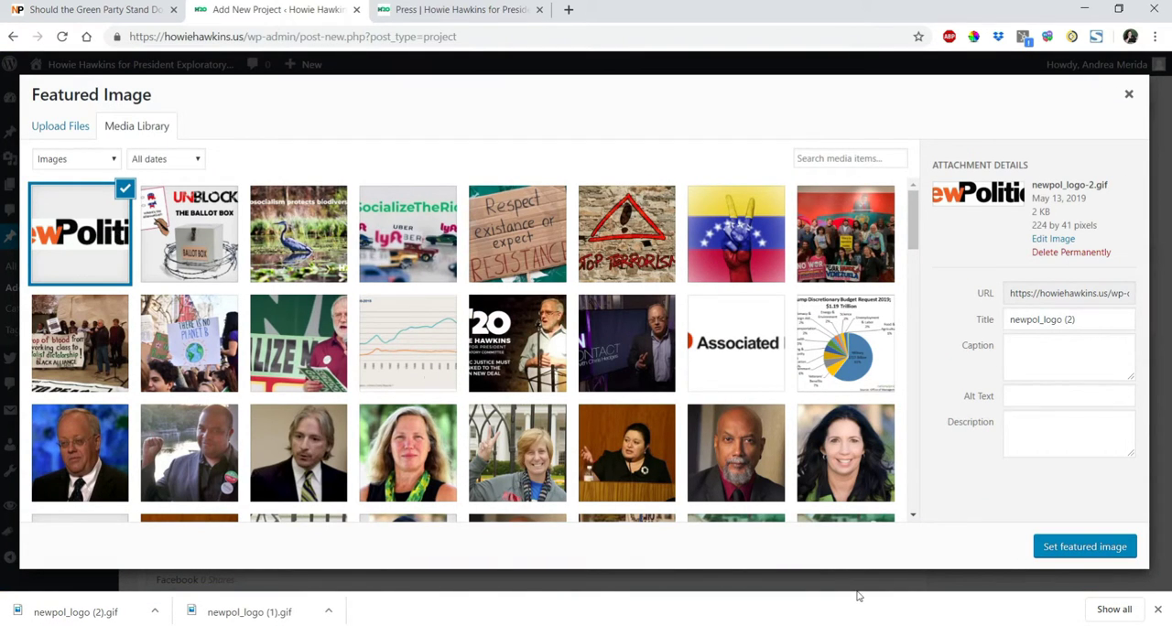
click(1062, 550)
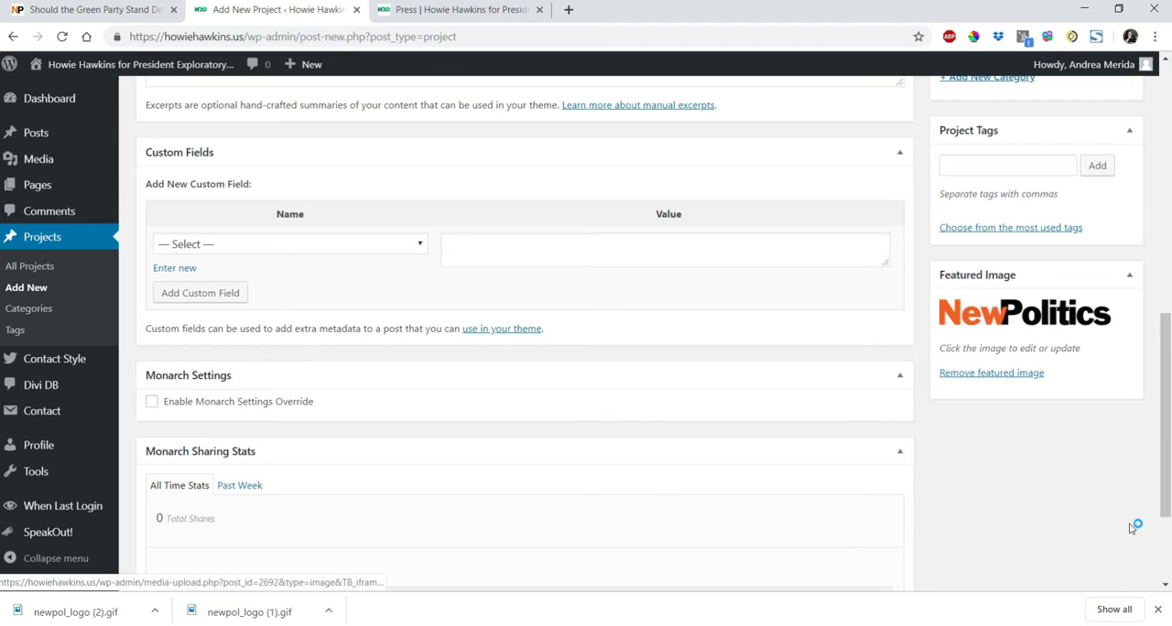
Preview the project page, review its title, categories, logo, quote and link, and close the preview.
drag(1164, 499, 1170, 242)
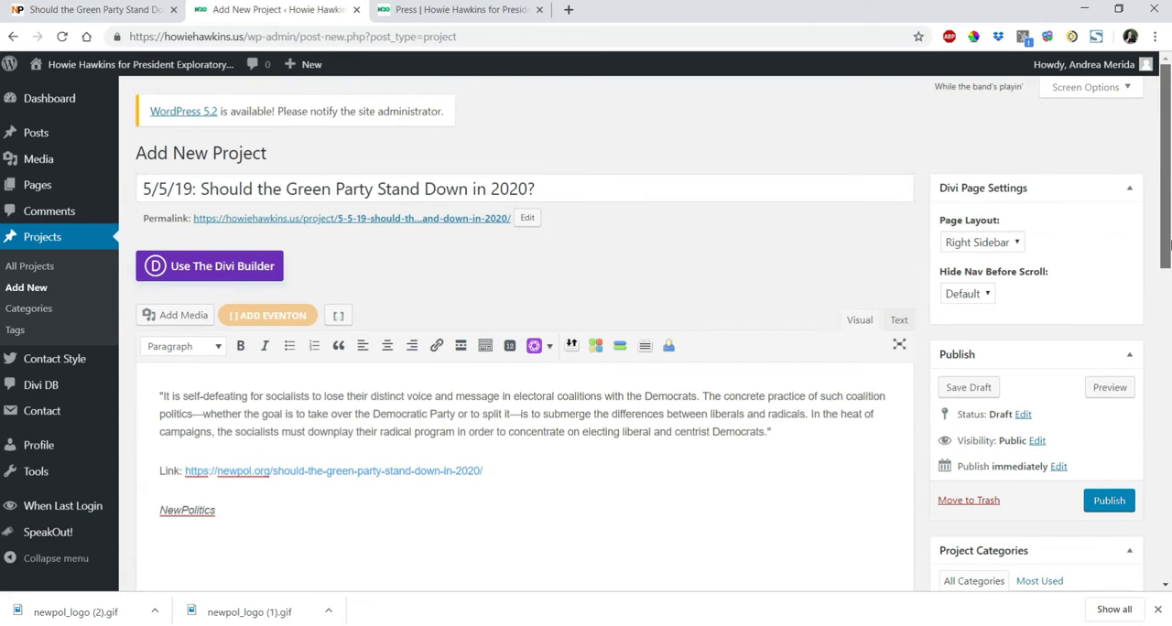
click(1109, 389)
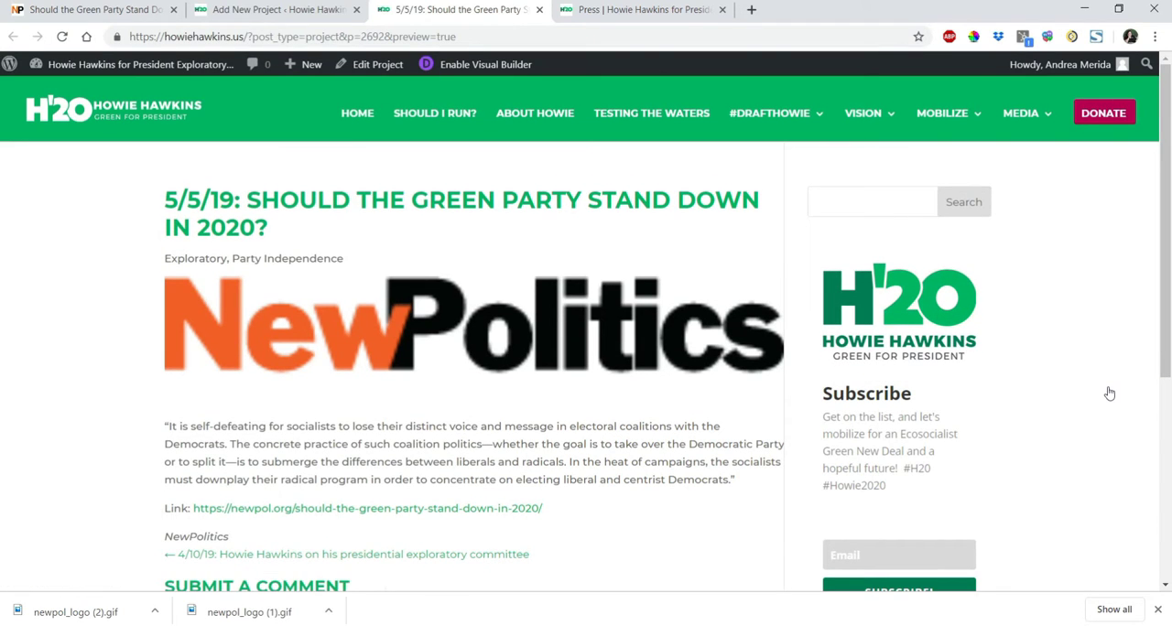
drag(1167, 344, 1167, 368)
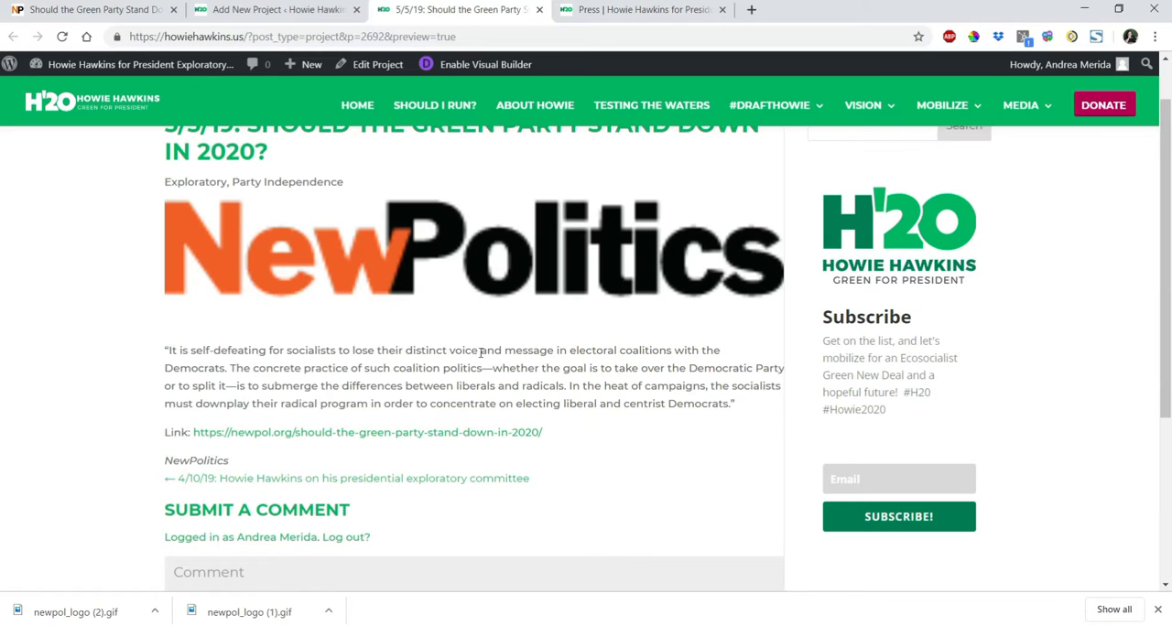
click(540, 10)
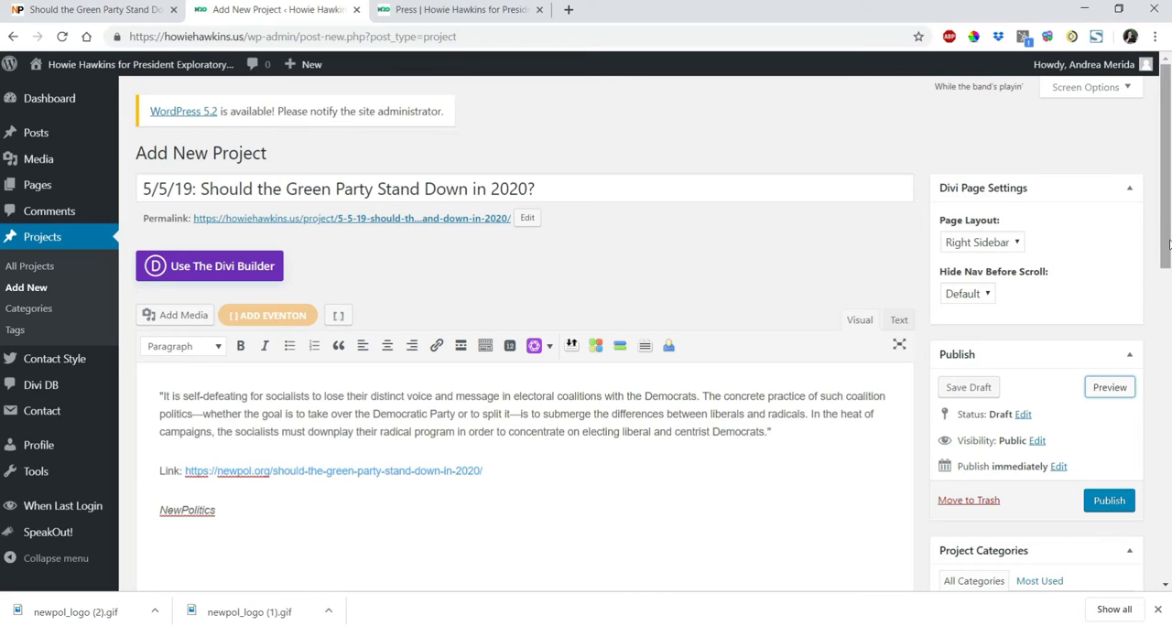
Review the project's publish timing and check the publication date on the New Politics article page.
drag(1167, 245, 1165, 282)
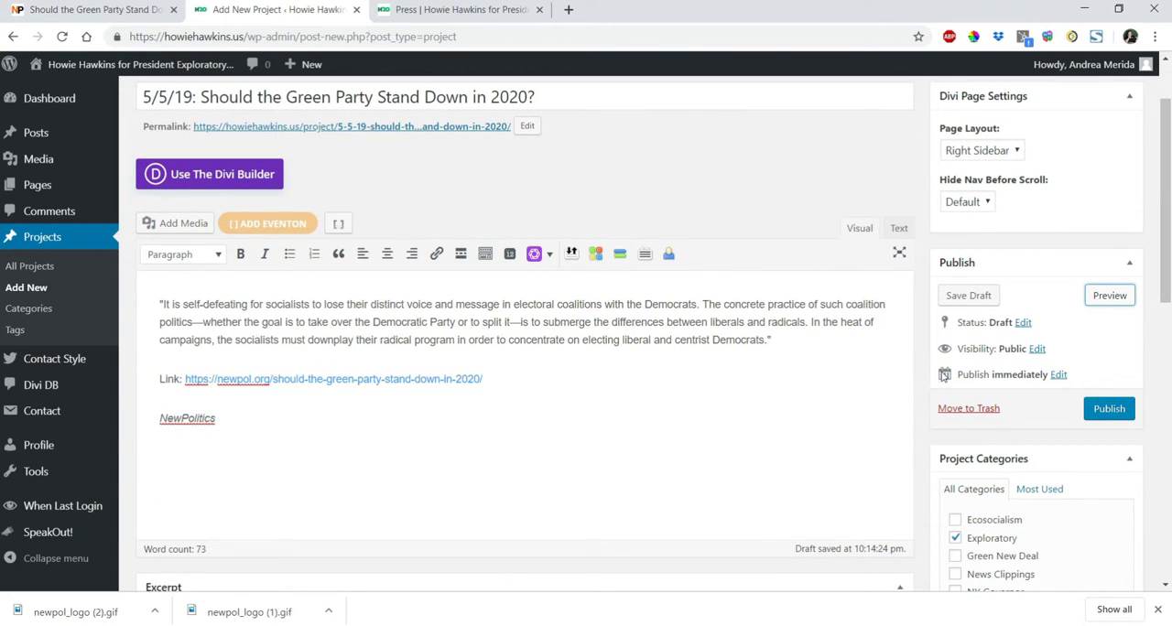
drag(957, 374, 1049, 373)
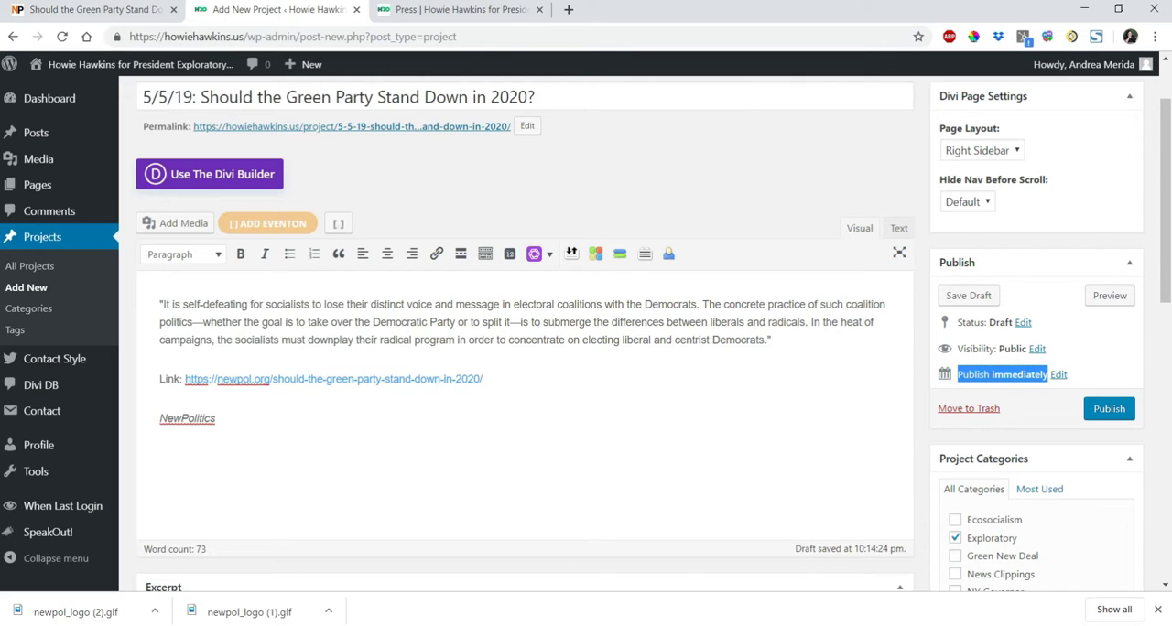
click(73, 10)
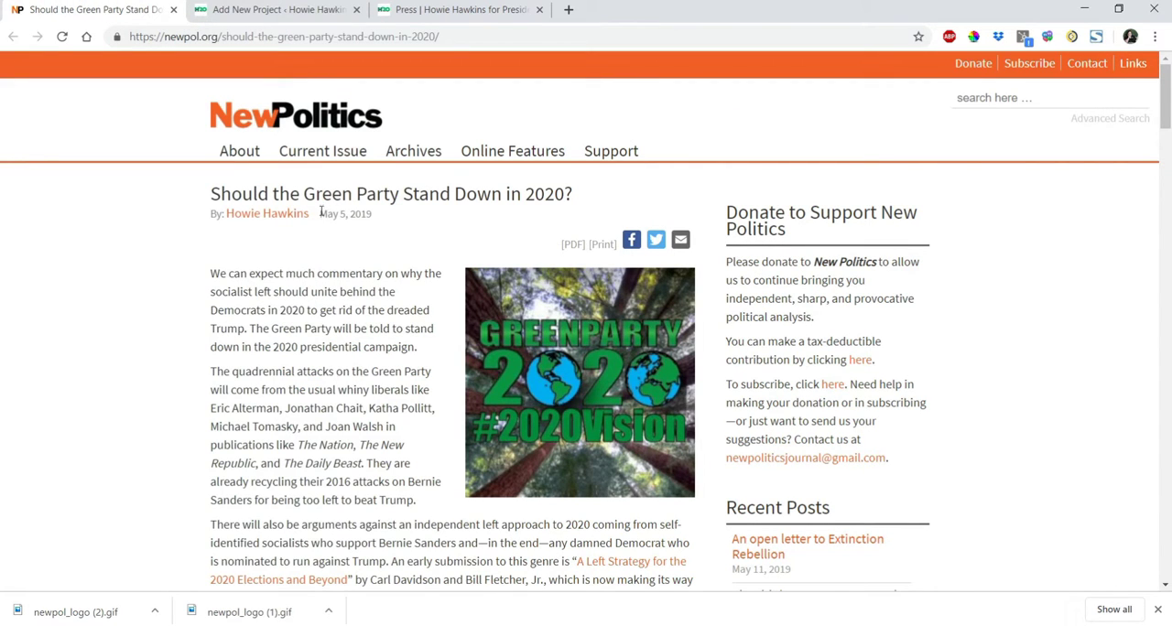
drag(320, 214, 372, 214)
click(275, 9)
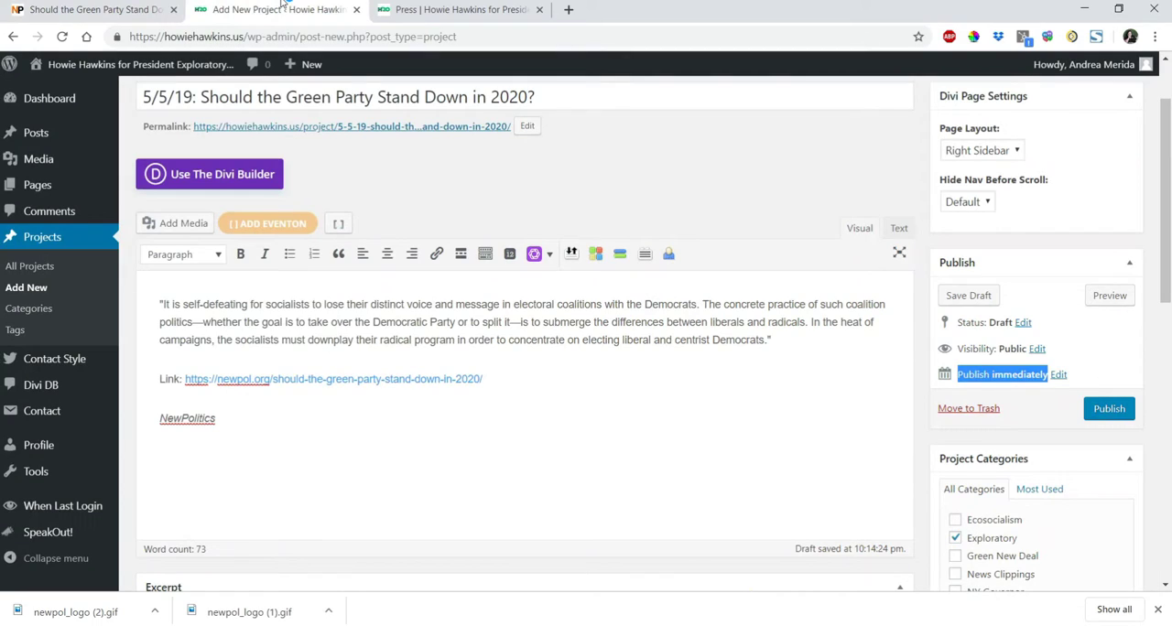
Set the project's publish date to May 5, 2019 and publish it.
click(1059, 376)
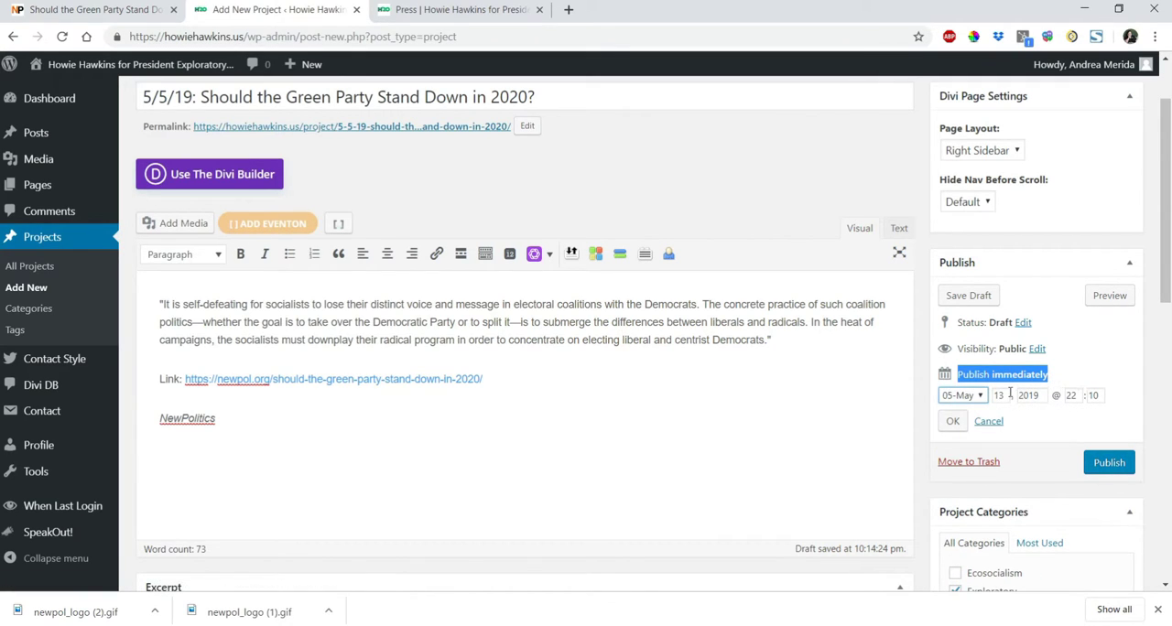
double_click(1000, 395)
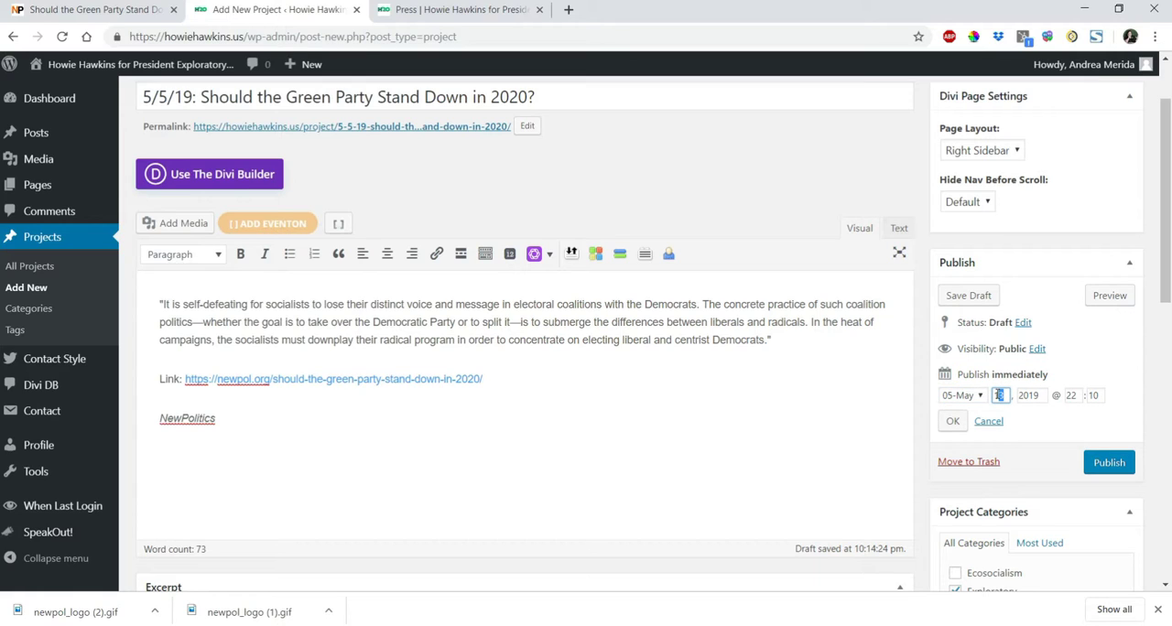
text(5)
click(952, 423)
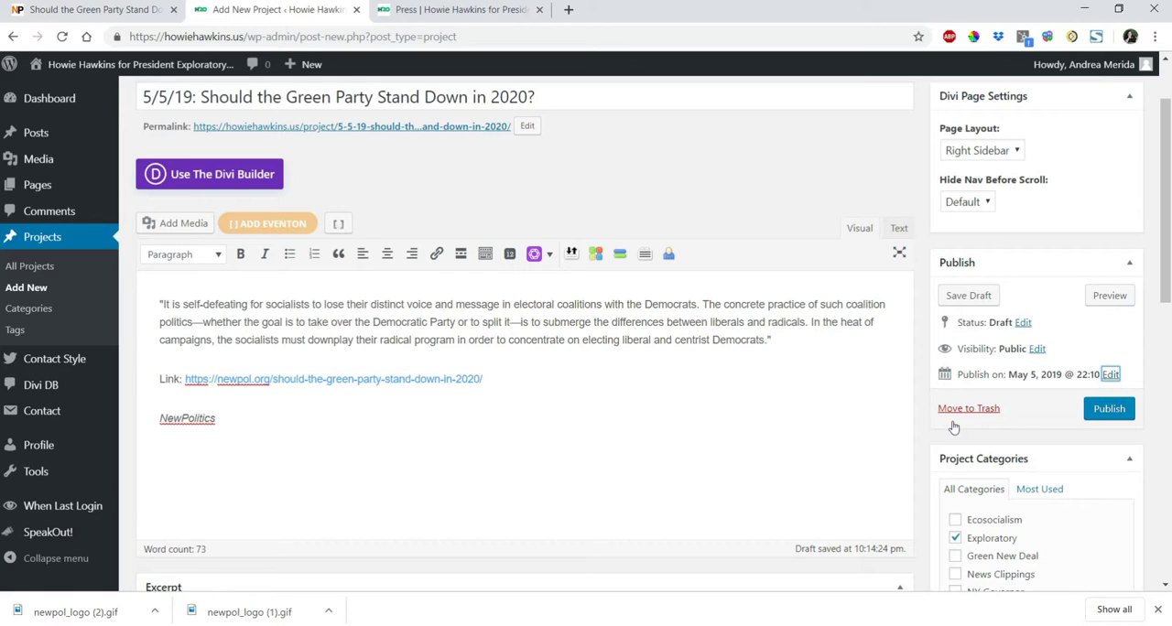
click(1111, 413)
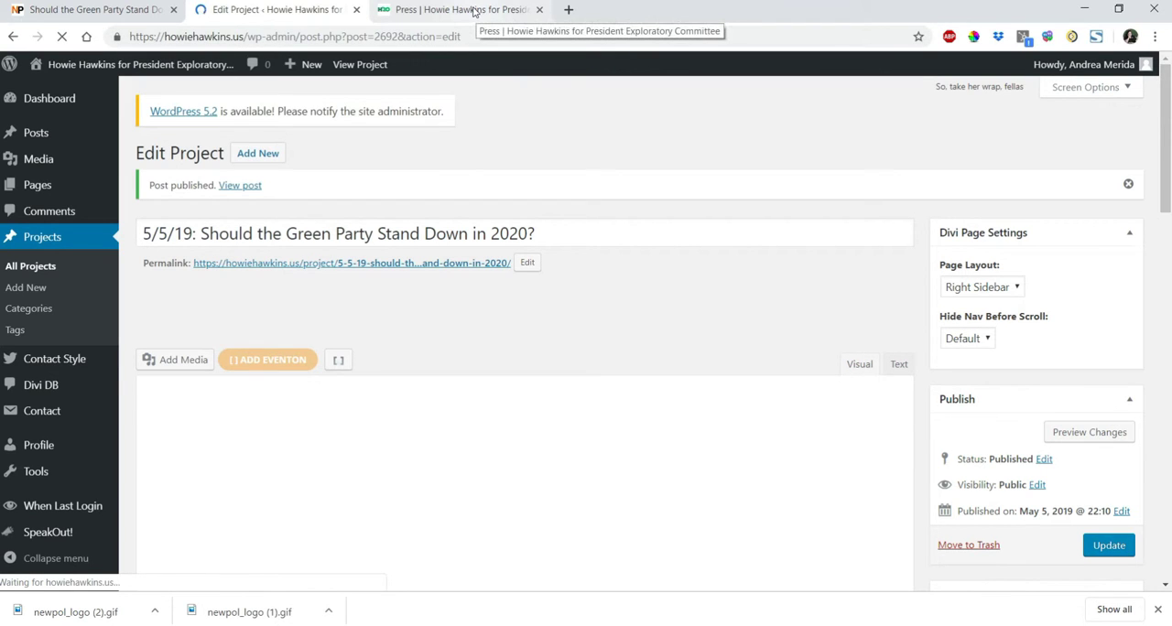
Go through the public site's home page to Press Coverage and check the new article's entry.
click(473, 11)
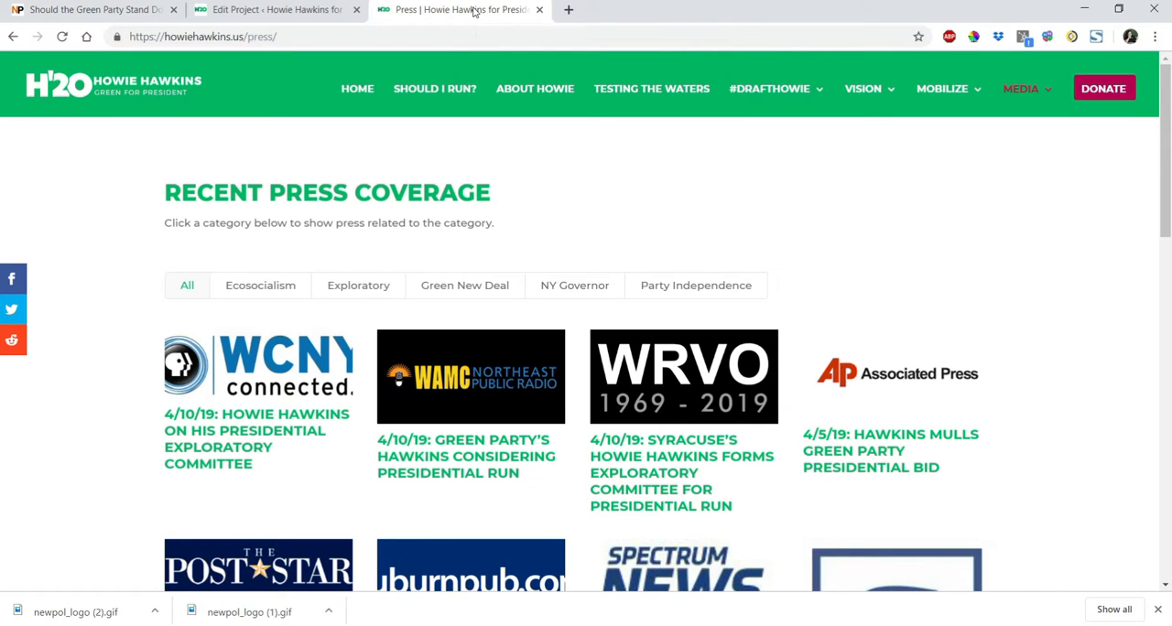
click(357, 88)
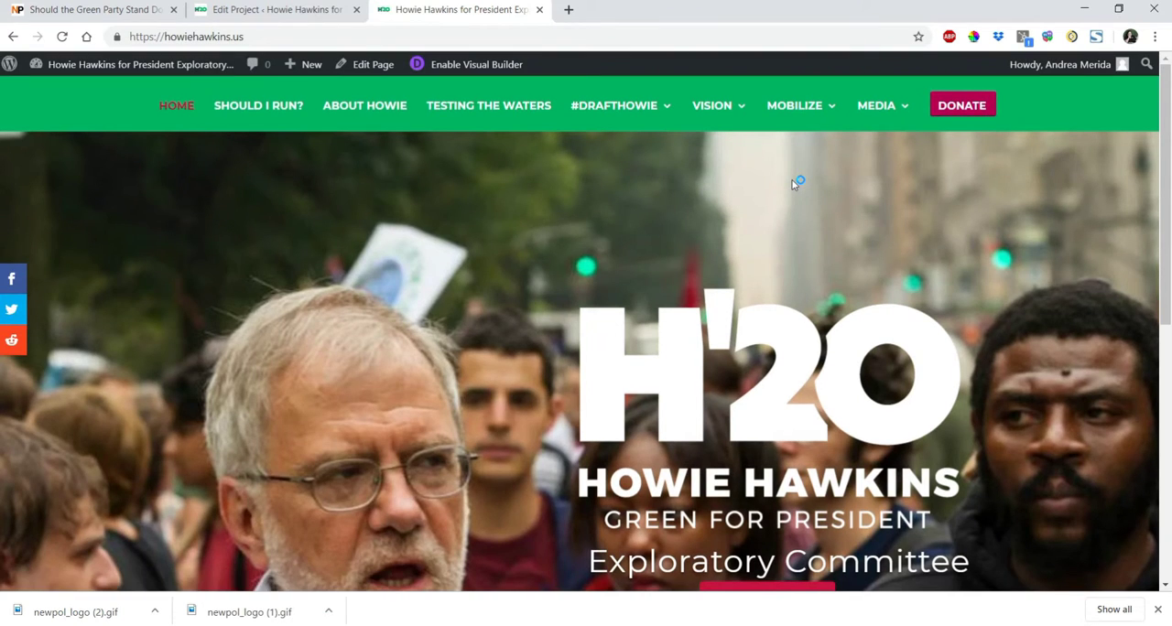
mouse_move(879, 121)
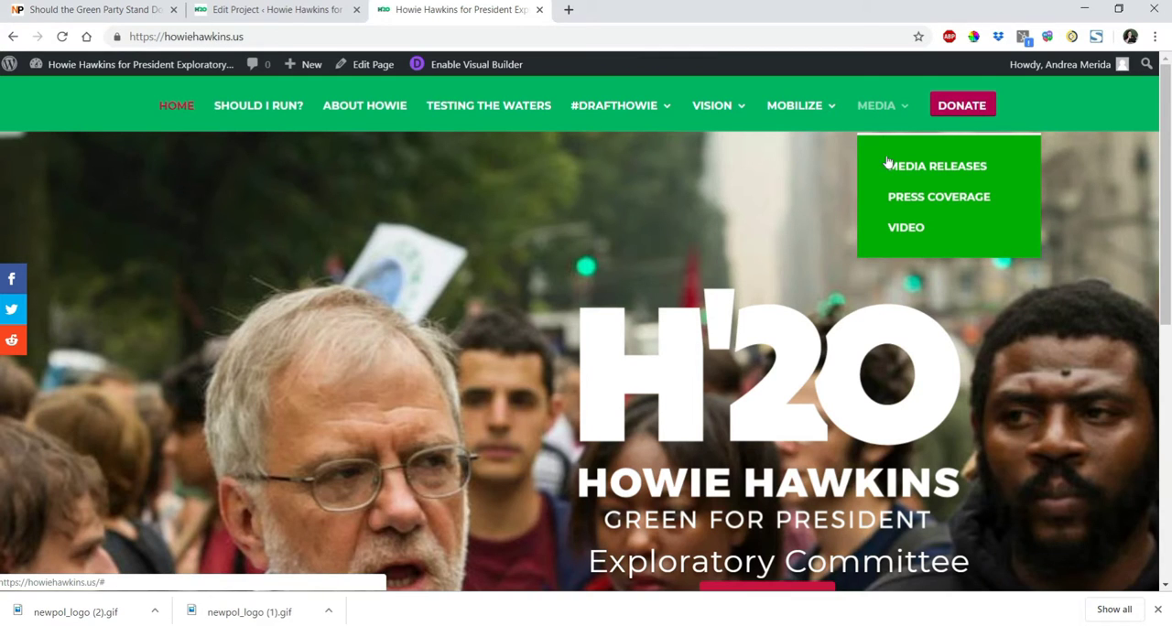
click(900, 203)
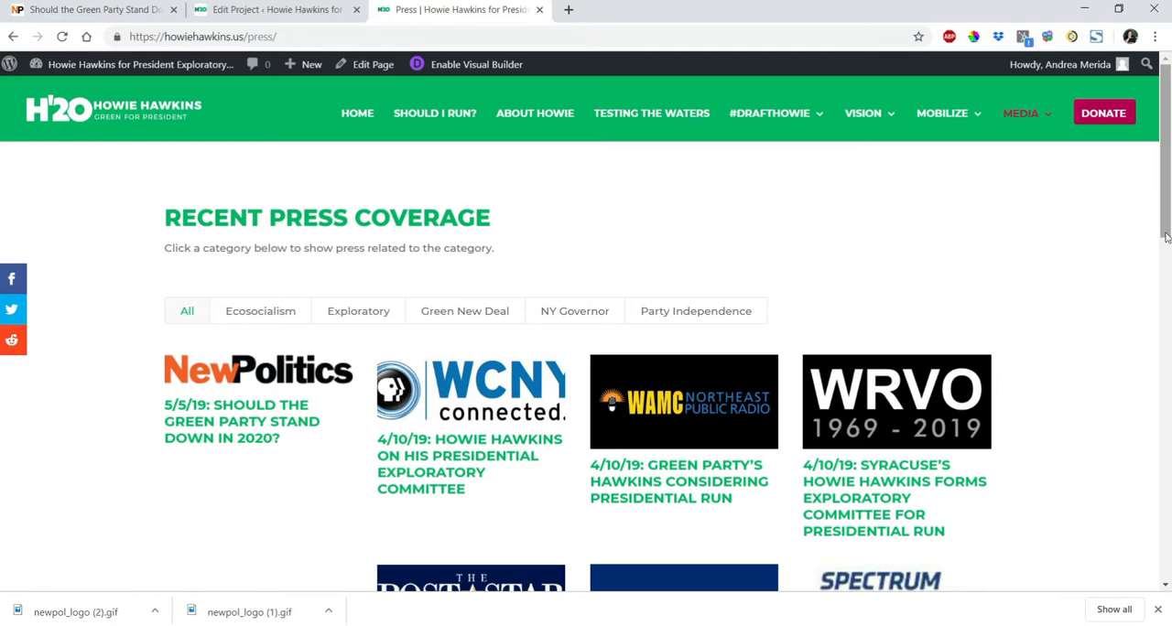
drag(1169, 246, 1163, 224)
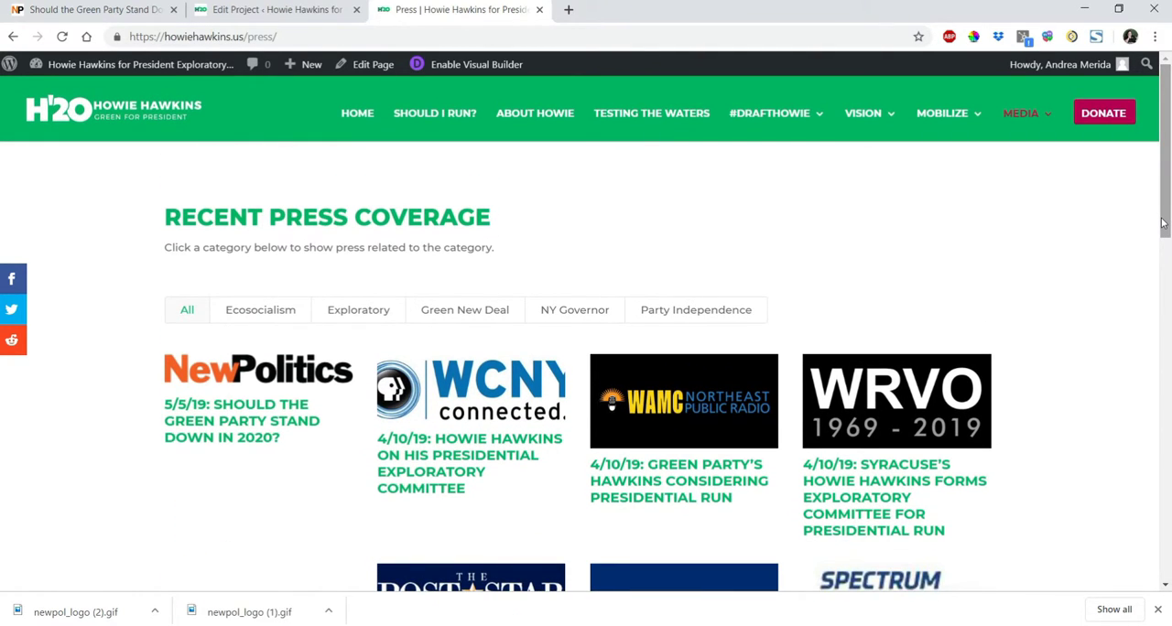